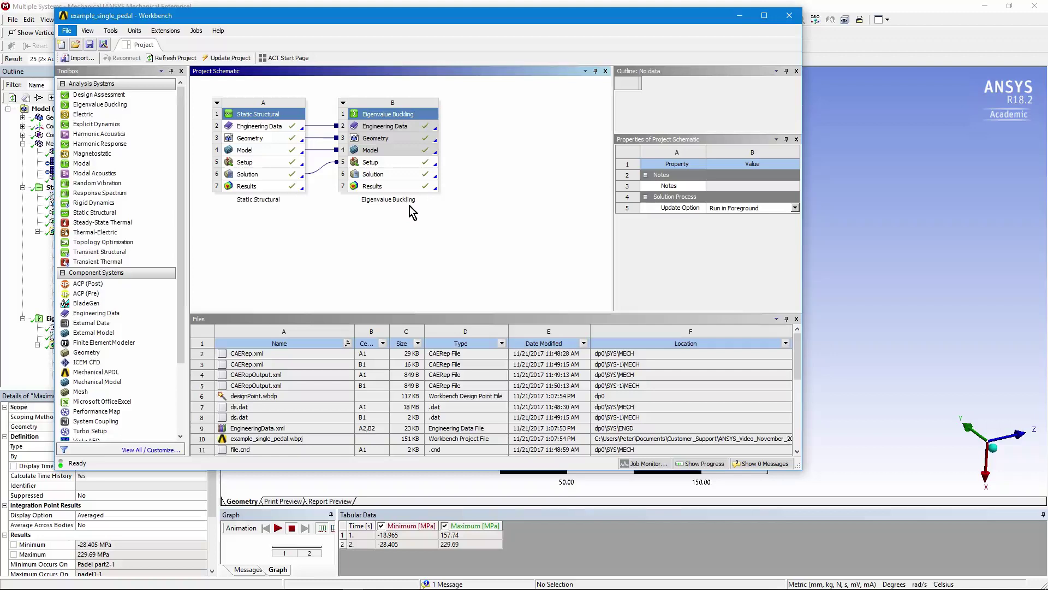
- Switch to the Mechanical session and show the plain pedal geometry
{"action": "left_click", "coordinate": [837, 38]}
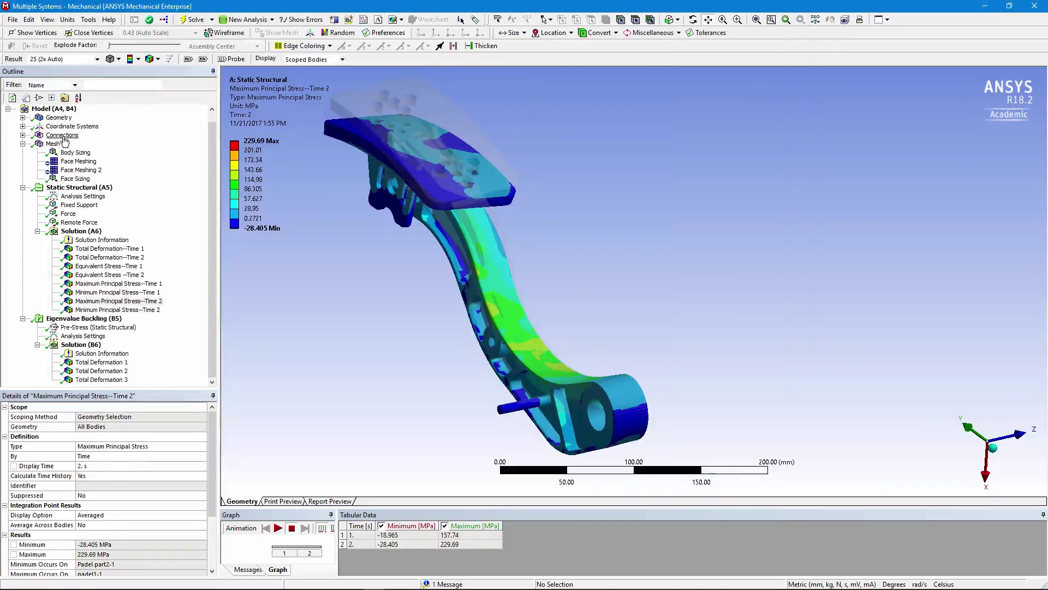
{"action": "left_click", "coordinate": [58, 117]}
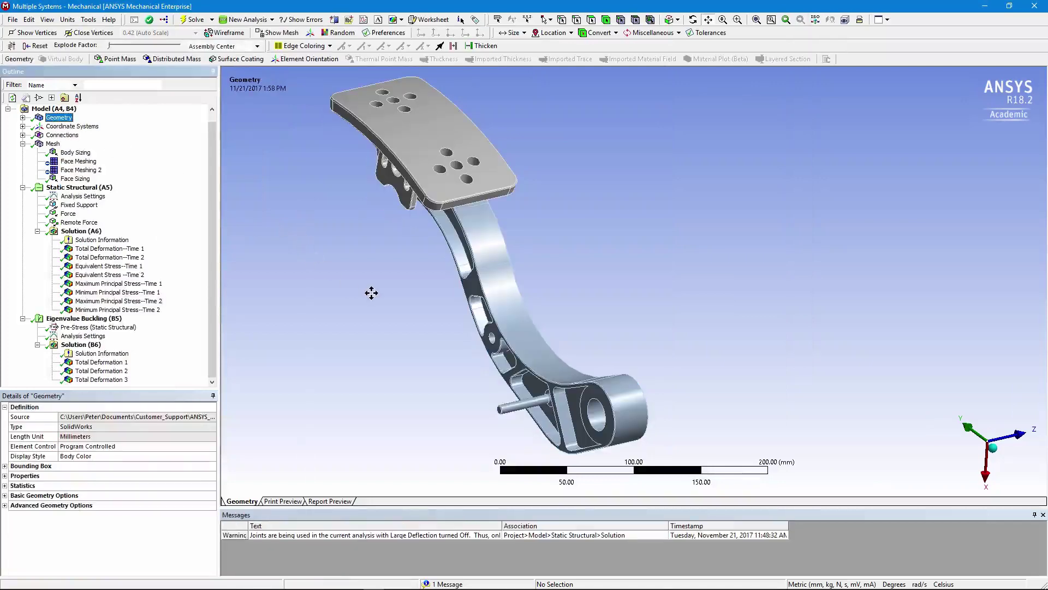
{"action": "middle_click_drag", "start_coordinate": [400, 302], "coordinate": [377, 270]}
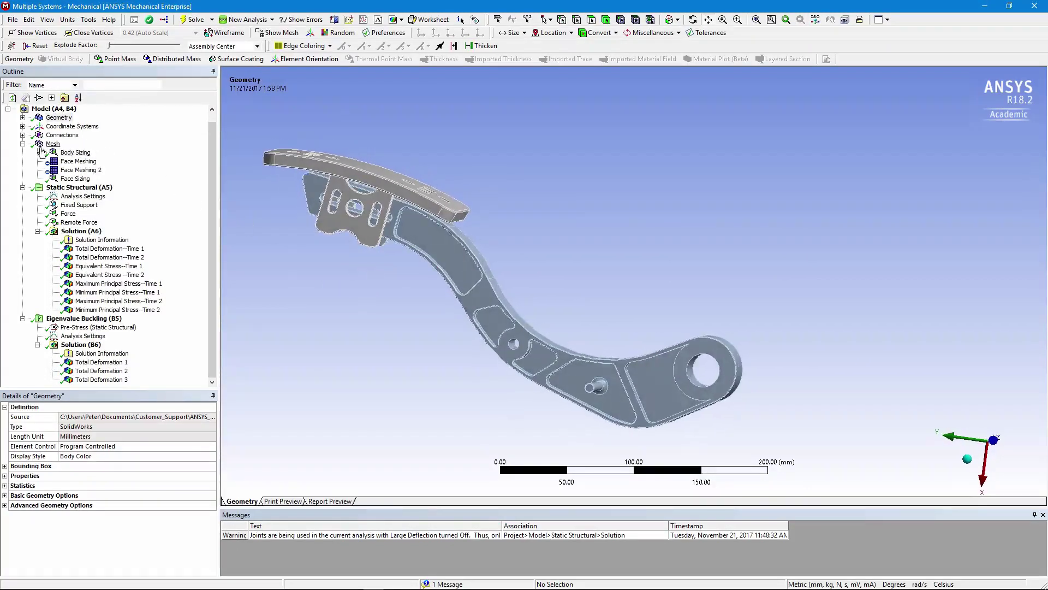
- Expand Connections to reveal the joints and the fixed joint's coordinate system
{"action": "left_click", "coordinate": [22, 134]}
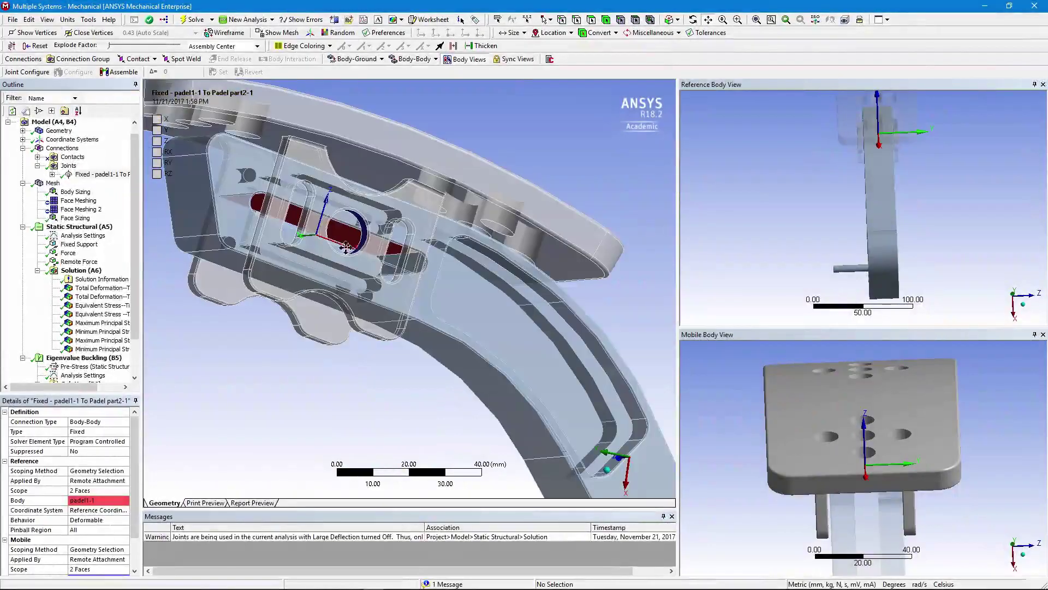
{"action": "middle_click_drag", "start_coordinate": [345, 247], "coordinate": [287, 244]}
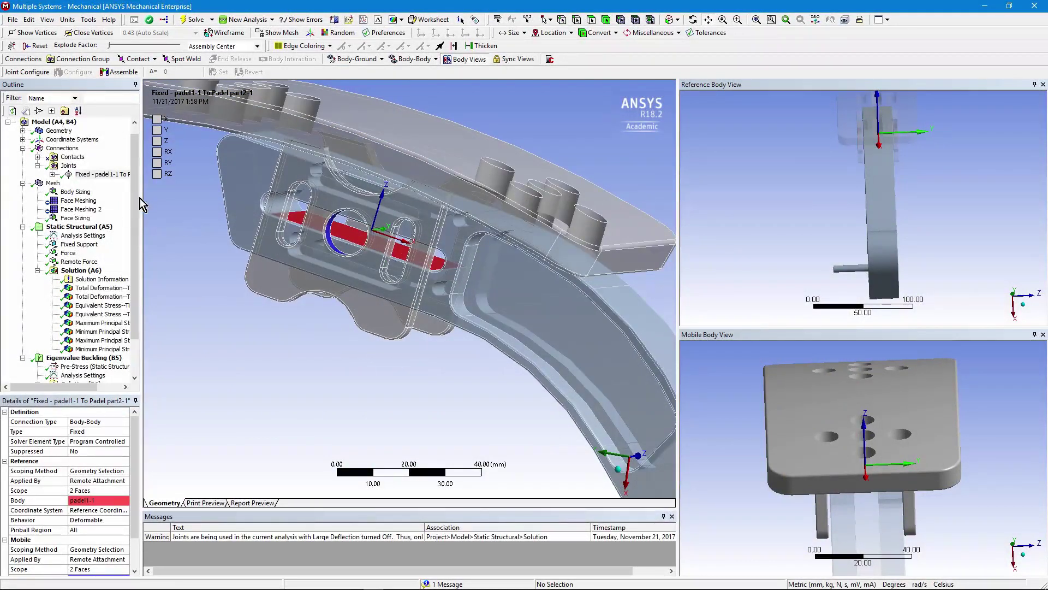
{"action": "left_click_drag", "start_coordinate": [141, 204], "coordinate": [246, 204]}
{"action": "left_click", "coordinate": [52, 174]}
{"action": "left_click", "coordinate": [464, 267]}
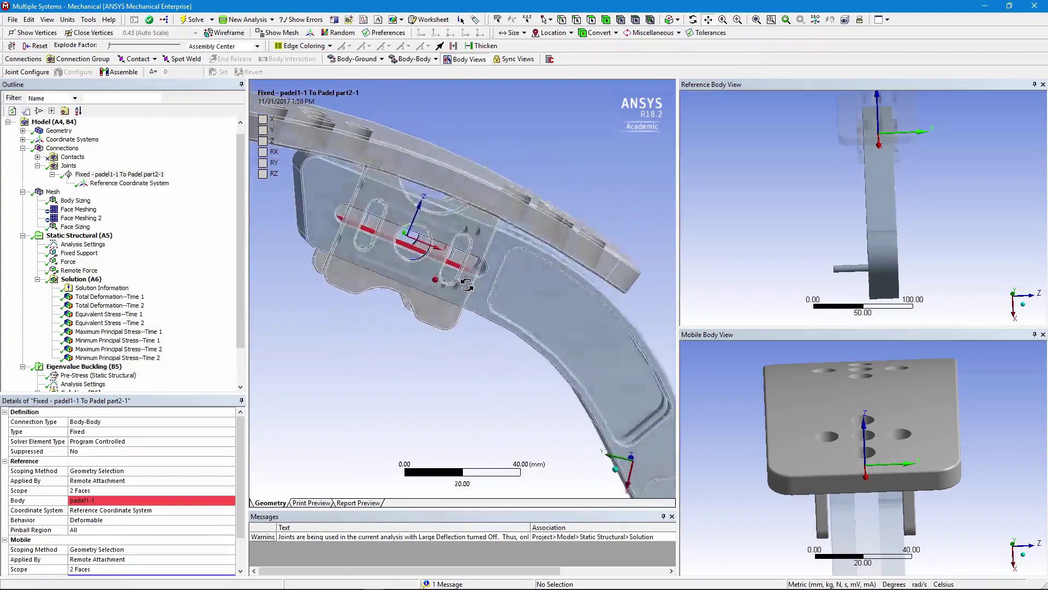
{"action": "middle_click_drag", "start_coordinate": [447, 280], "coordinate": [438, 310]}
- Review the Fixed joint between padel1-1 and Padel part2-1 and its Type setting
{"action": "left_click", "coordinate": [127, 175]}
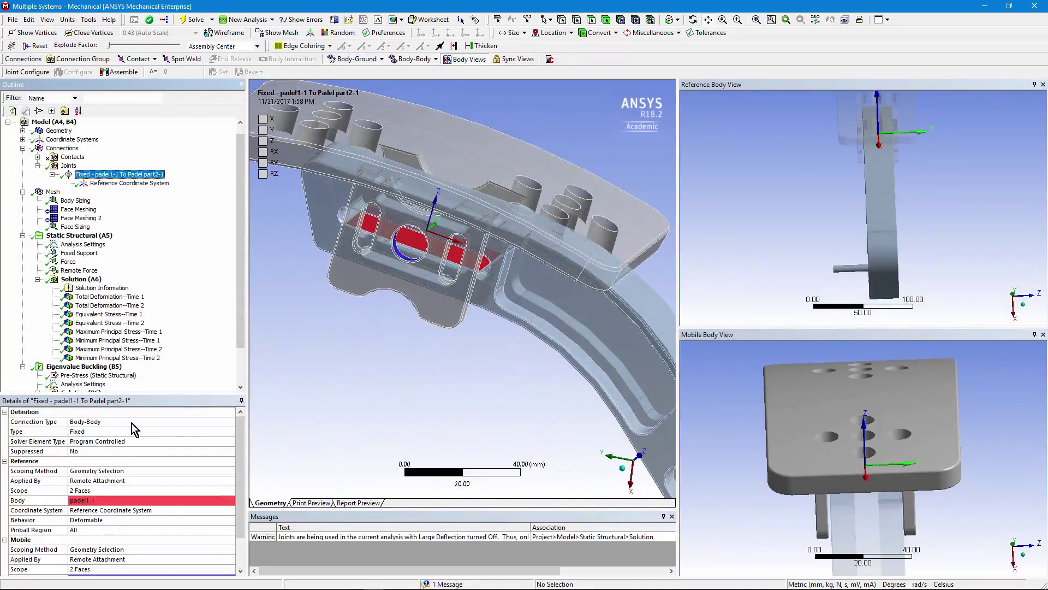
{"action": "left_click", "coordinate": [148, 432]}
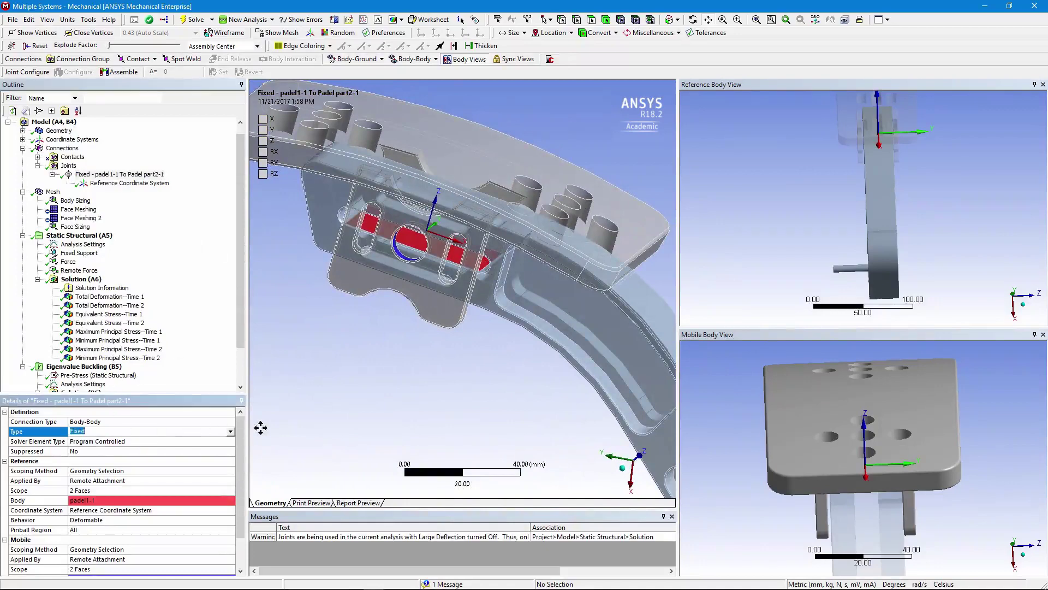
{"action": "middle_click_drag", "start_coordinate": [396, 257], "coordinate": [384, 247]}
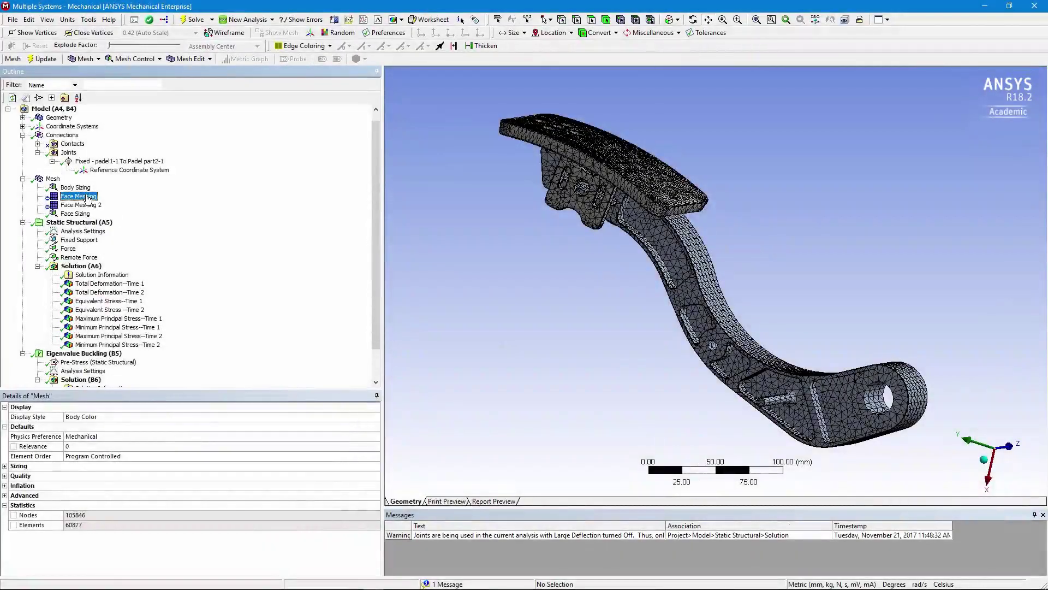
- Inspect the mesh (105846 nodes, 60877 elements) and its 8.0 mm face sizing on 2 faces
{"action": "middle_click_drag", "start_coordinate": [627, 362], "coordinate": [578, 349]}
{"action": "left_click", "coordinate": [53, 178]}
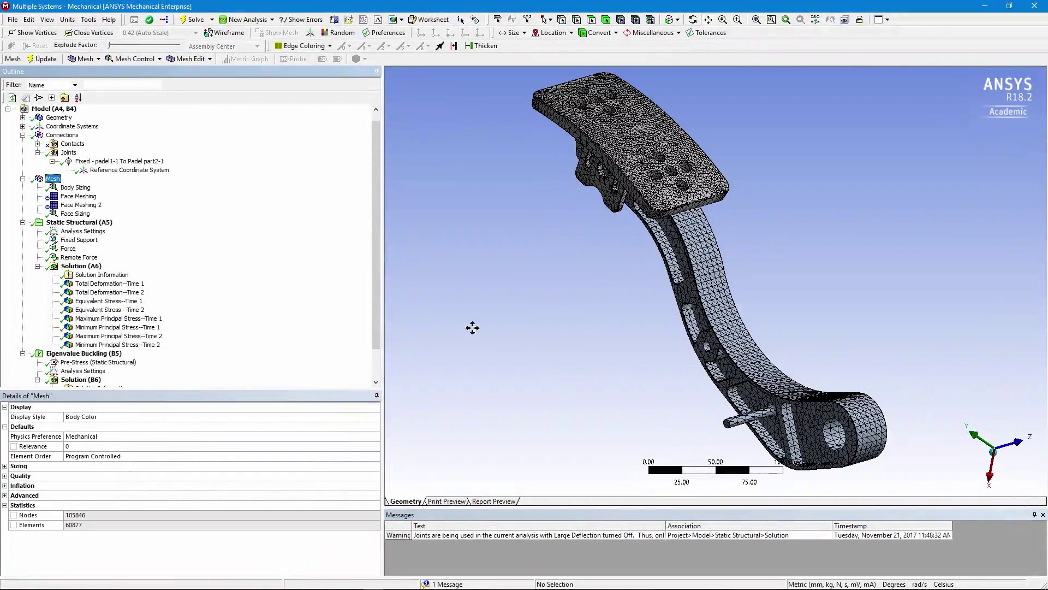
{"action": "left_click", "coordinate": [77, 214]}
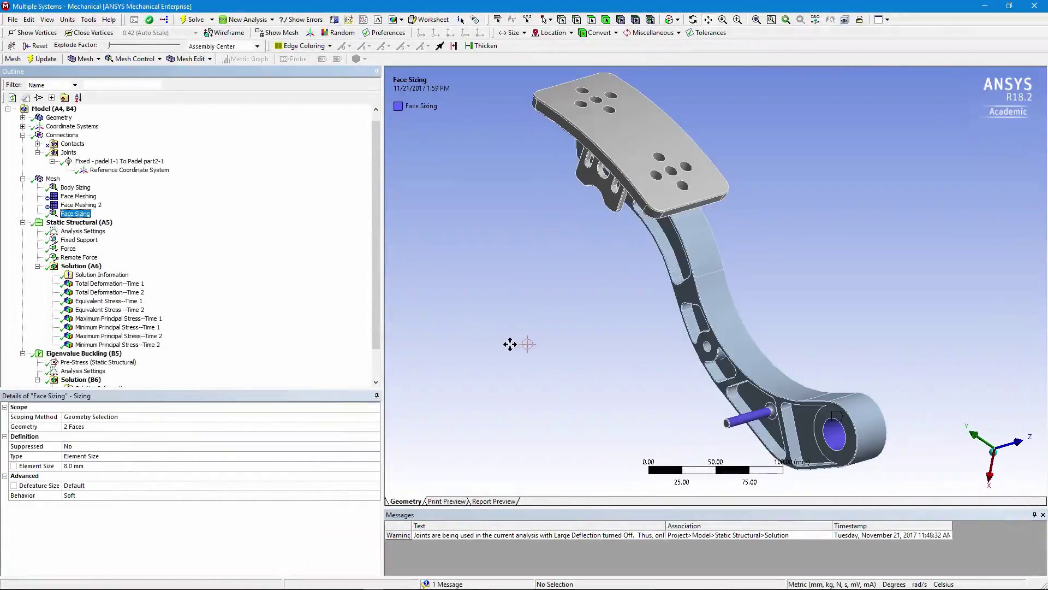
{"action": "middle_click_drag", "start_coordinate": [572, 351], "coordinate": [457, 346]}
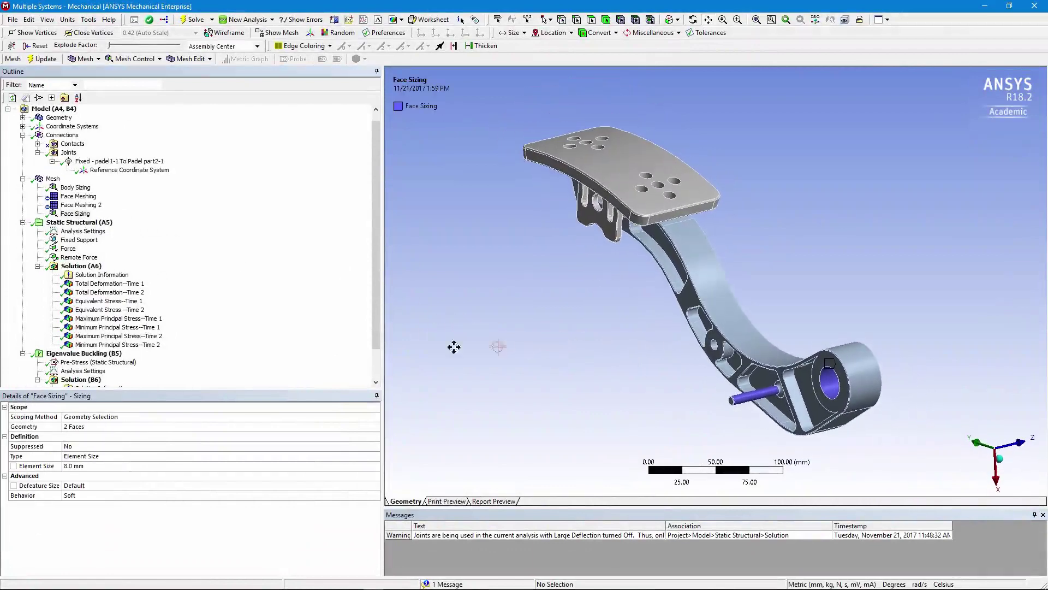
{"action": "left_click", "coordinate": [52, 179]}
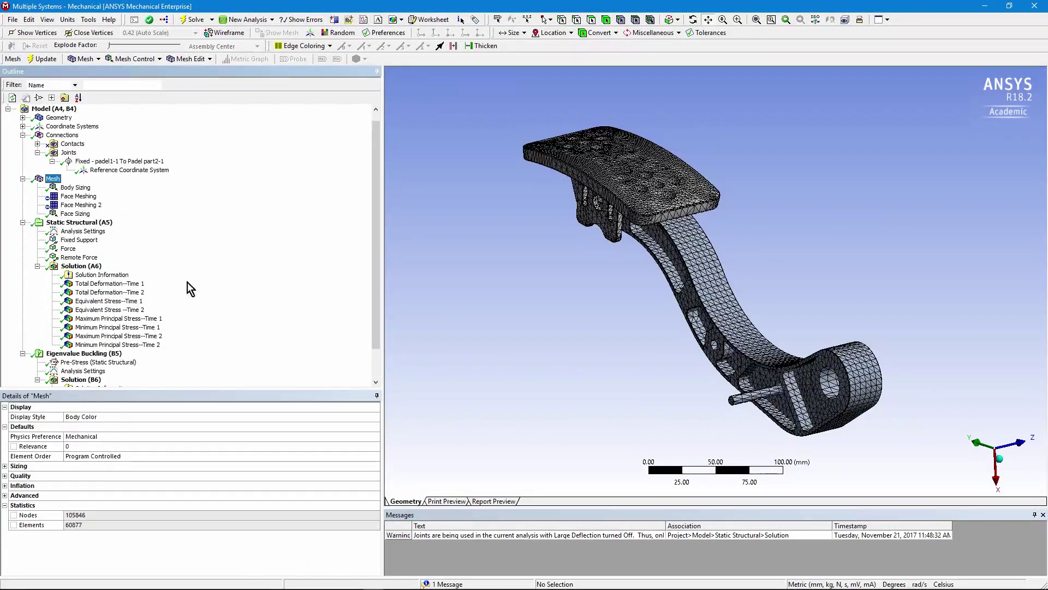
{"action": "middle_click_drag", "start_coordinate": [593, 376], "coordinate": [630, 381]}
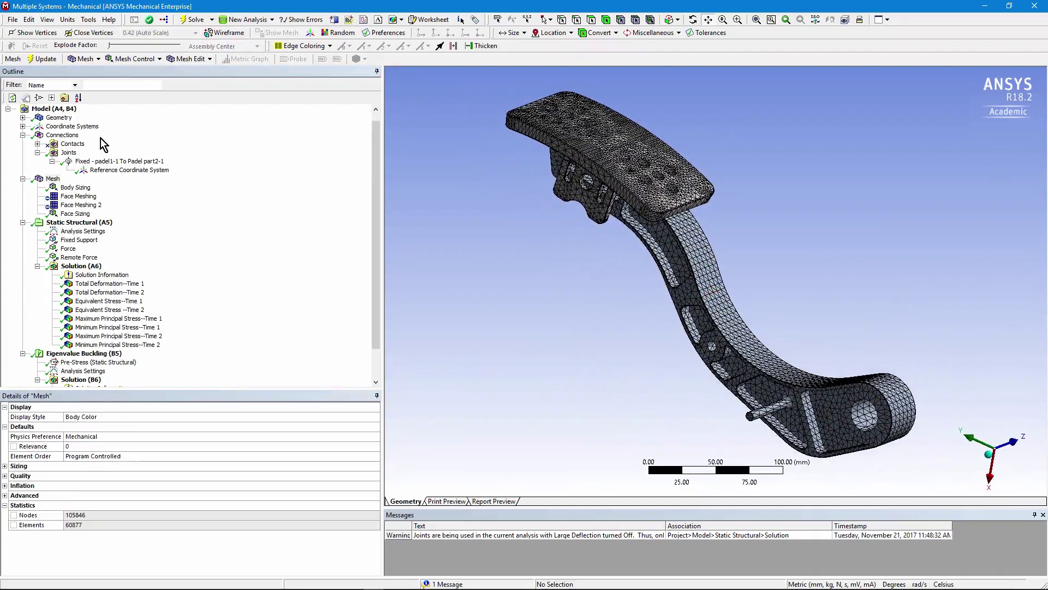
- Check the static analysis step settings and where the fixed support is applied
{"action": "left_click", "coordinate": [80, 230]}
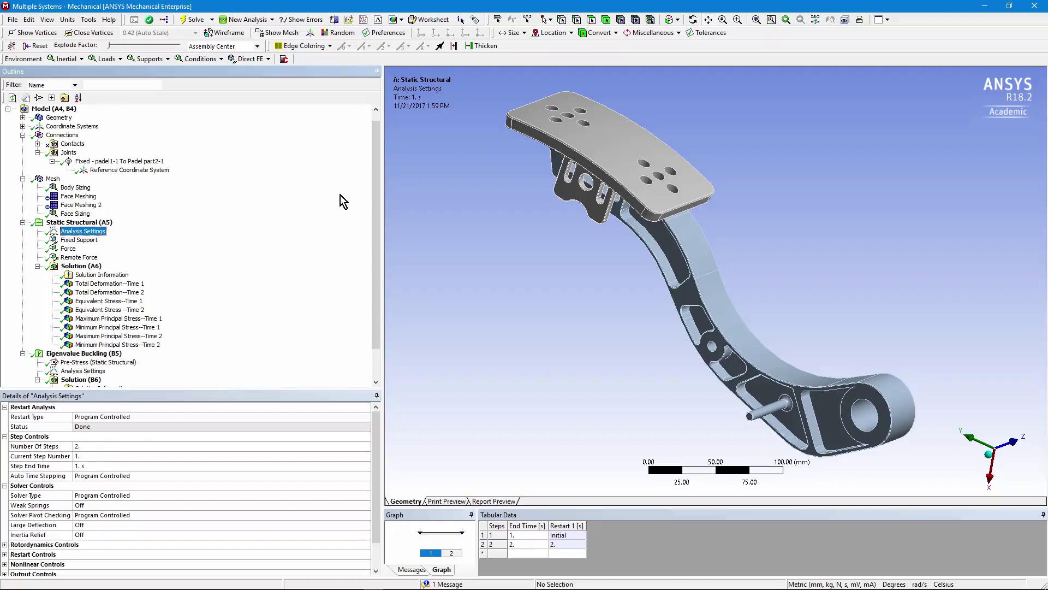
{"action": "left_click_drag", "start_coordinate": [378, 194], "coordinate": [368, 227]}
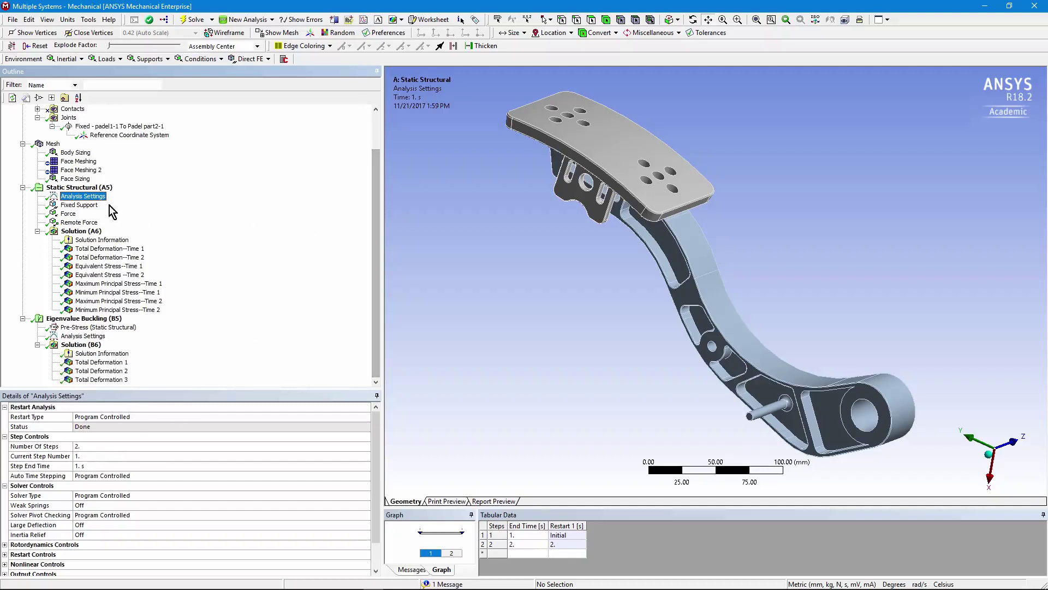
{"action": "left_click", "coordinate": [85, 206]}
{"action": "middle_click_drag", "start_coordinate": [862, 417], "coordinate": [758, 309]}
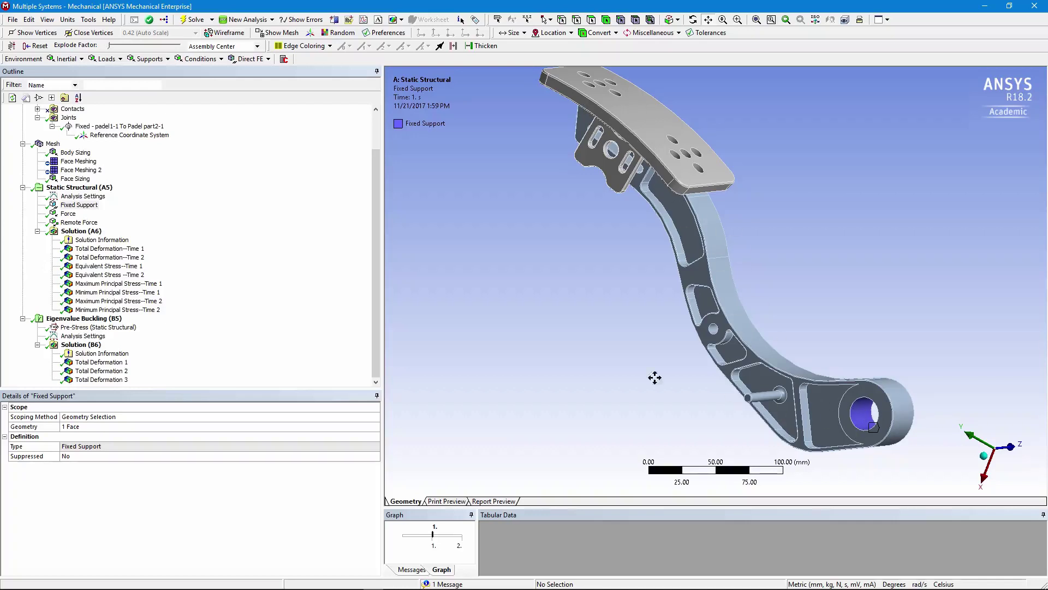
- Inspect the 2000 N force on the pedal's top face, tabulated 0, 2000, 0 N
{"action": "left_click", "coordinate": [67, 214]}
{"action": "middle_click_drag", "start_coordinate": [614, 204], "coordinate": [558, 75]}
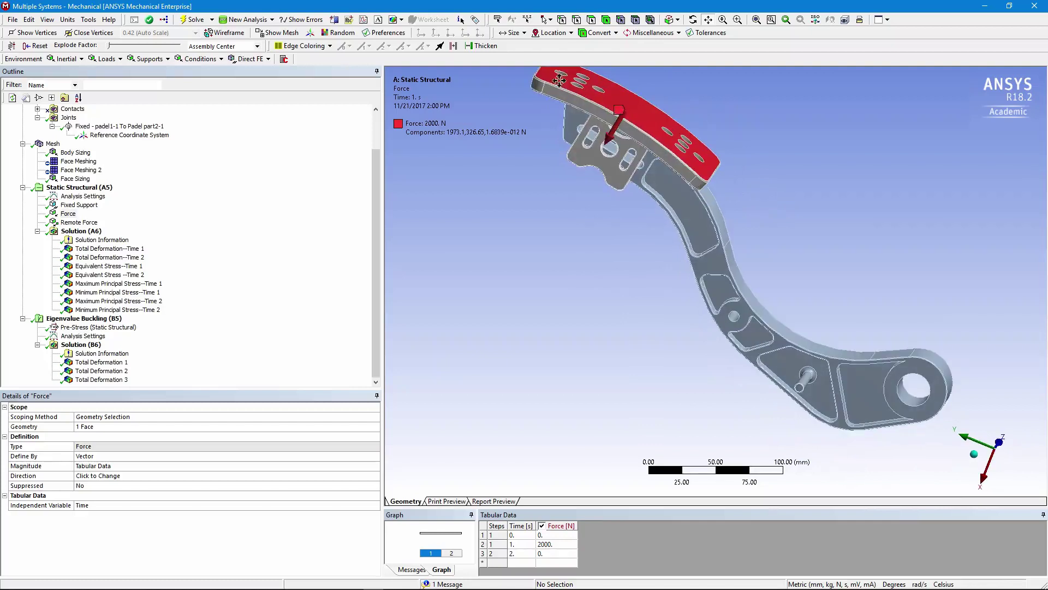
{"action": "middle_click_drag", "start_coordinate": [718, 152], "coordinate": [128, 170]}
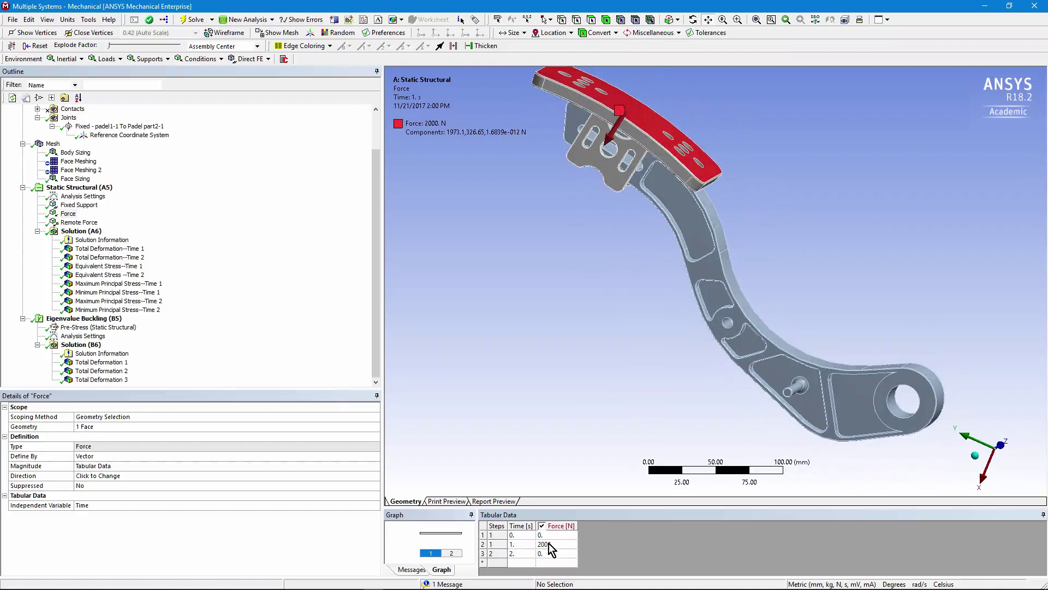
{"action": "mouse_move", "coordinate": [639, 354]}
{"action": "middle_mouse_down"}
{"action": "mouse_move", "coordinate": [674, 339]}
{"action": "mouse_move", "coordinate": [627, 356]}
{"action": "middle_mouse_up"}
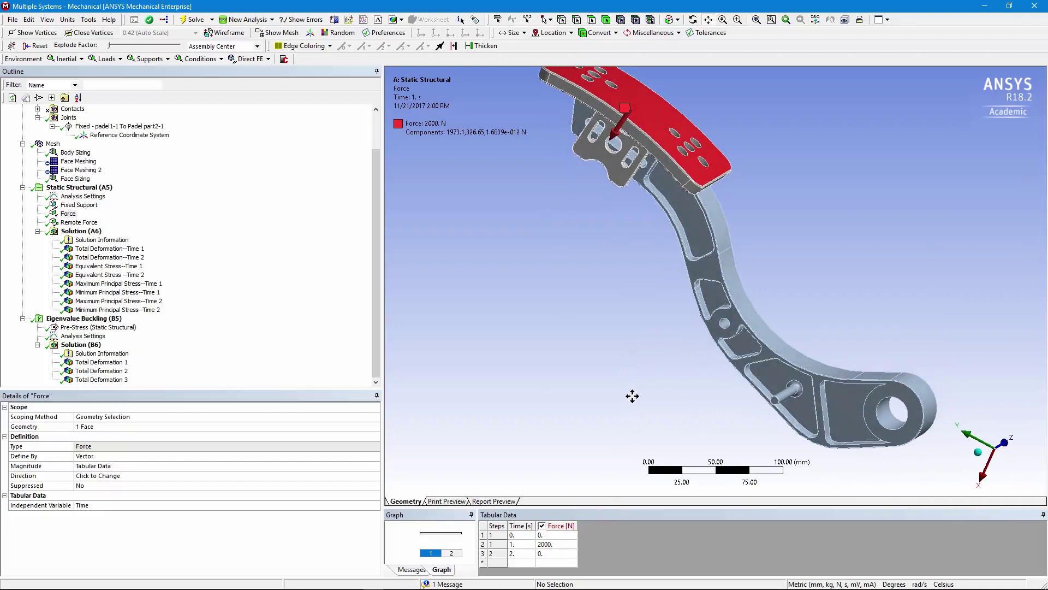
{"action": "mouse_move", "coordinate": [667, 342]}
{"action": "middle_mouse_down"}
{"action": "mouse_move", "coordinate": [667, 358]}
{"action": "mouse_move", "coordinate": [662, 352]}
{"action": "middle_mouse_up"}
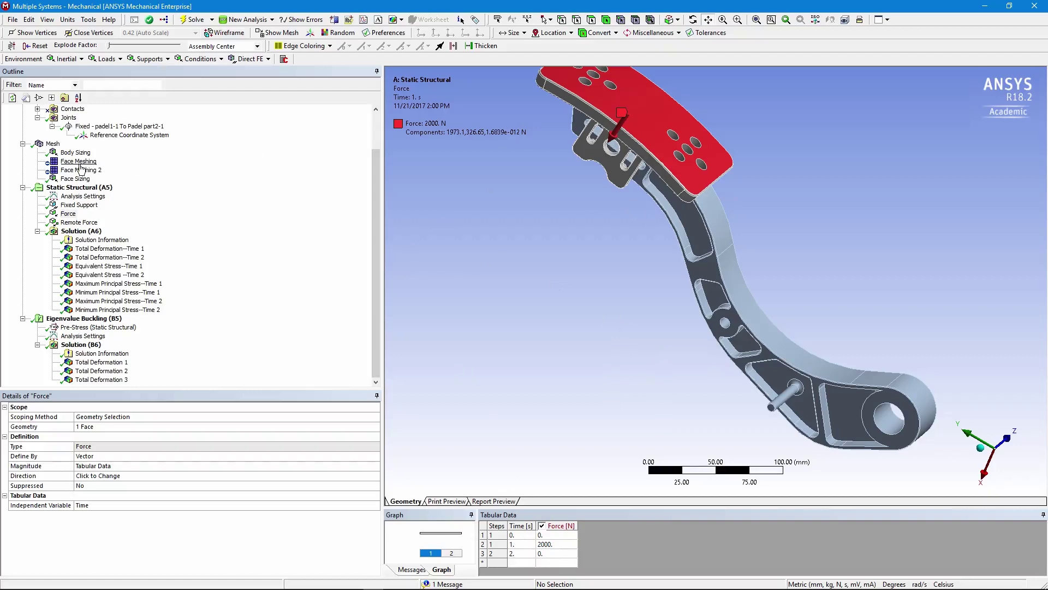
- Show the remote force load and give the loaded face a random display colour
{"action": "left_click", "coordinate": [79, 222]}
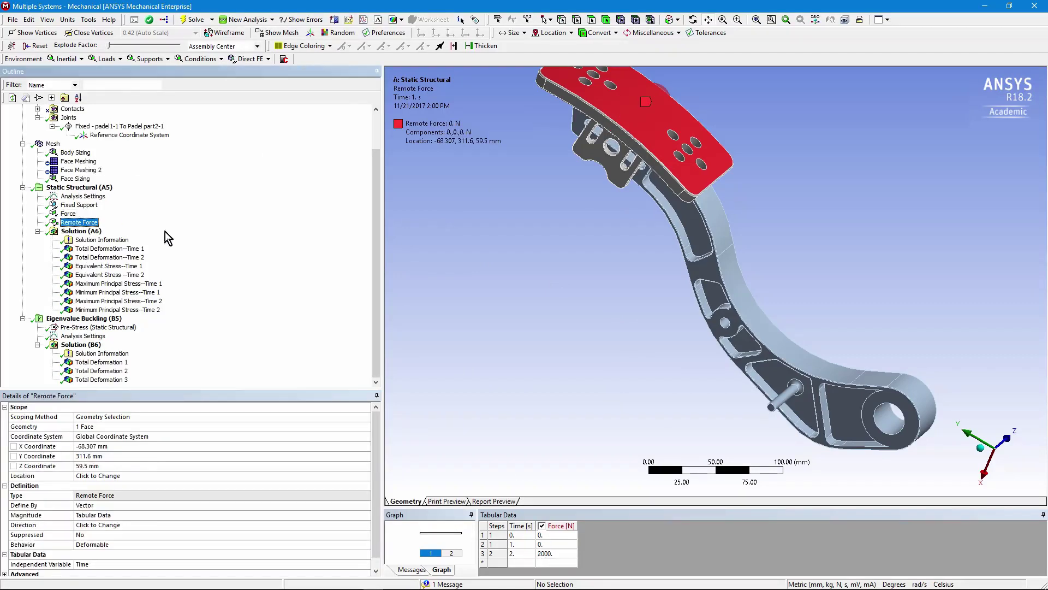
{"action": "middle_click_drag", "start_coordinate": [655, 362], "coordinate": [628, 330]}
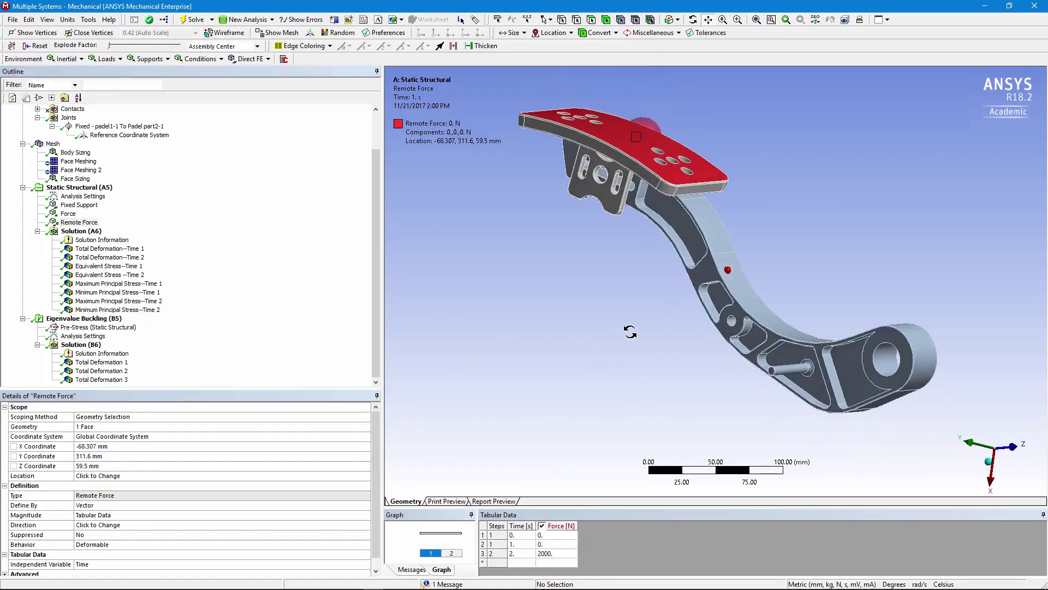
{"action": "left_click", "coordinate": [338, 32]}
{"action": "middle_click_drag", "start_coordinate": [684, 208], "coordinate": [708, 218]}
{"action": "middle_click_drag", "start_coordinate": [643, 234], "coordinate": [565, 261]}
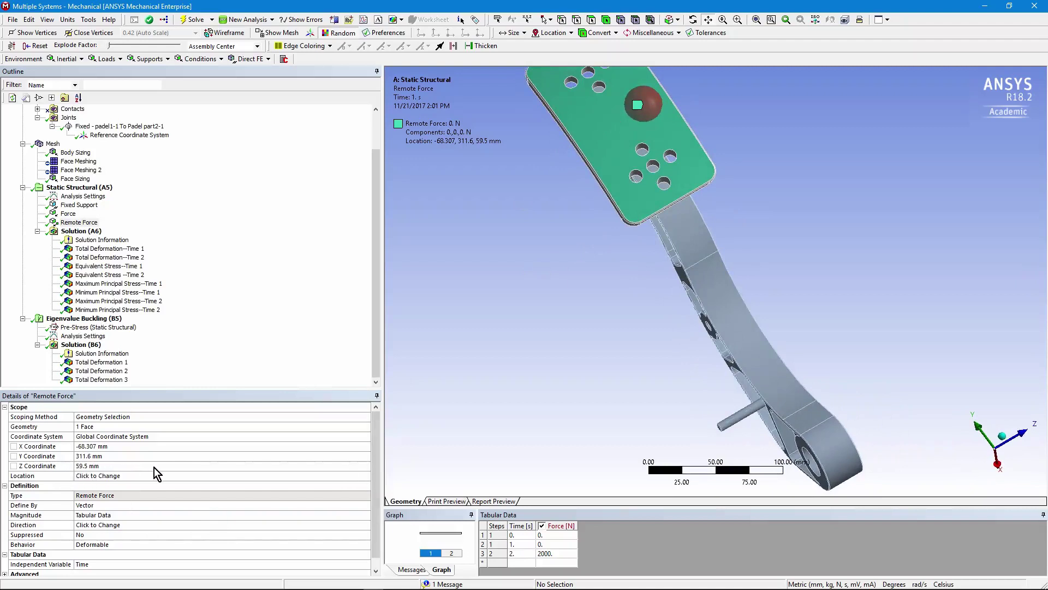
{"action": "middle_click_drag", "start_coordinate": [650, 202], "coordinate": [642, 216]}
- Check the remote force's 15 mm pinball region, then show the 105846-node, 60877-element mesh
{"action": "scroll", "coordinate": [378, 440], "scroll_direction": "down", "scroll_amount": 1}
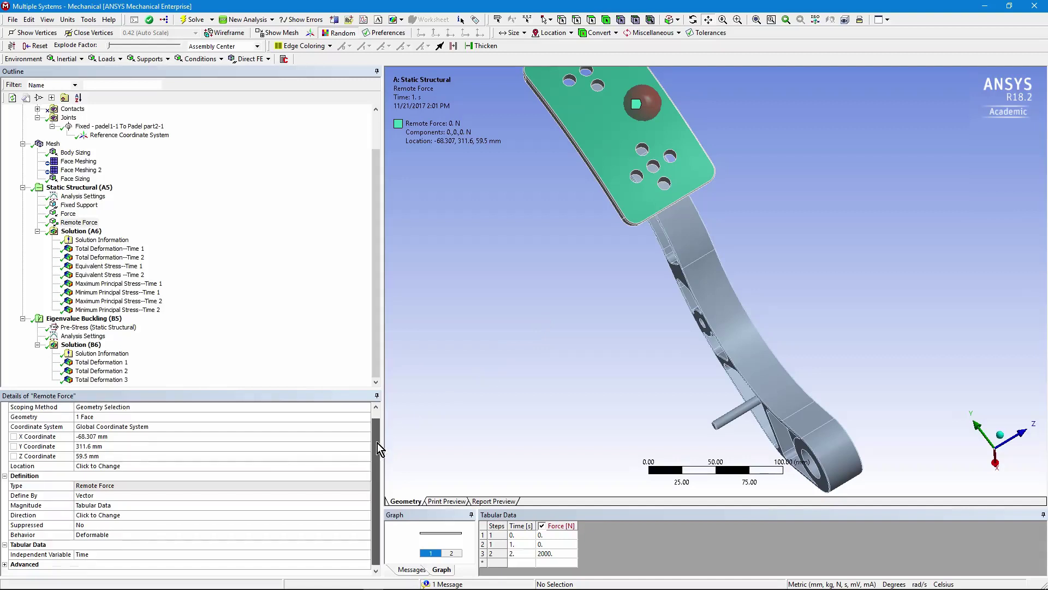
{"action": "left_click", "coordinate": [4, 565]}
{"action": "scroll", "coordinate": [375, 486], "scroll_direction": "down", "scroll_amount": 1}
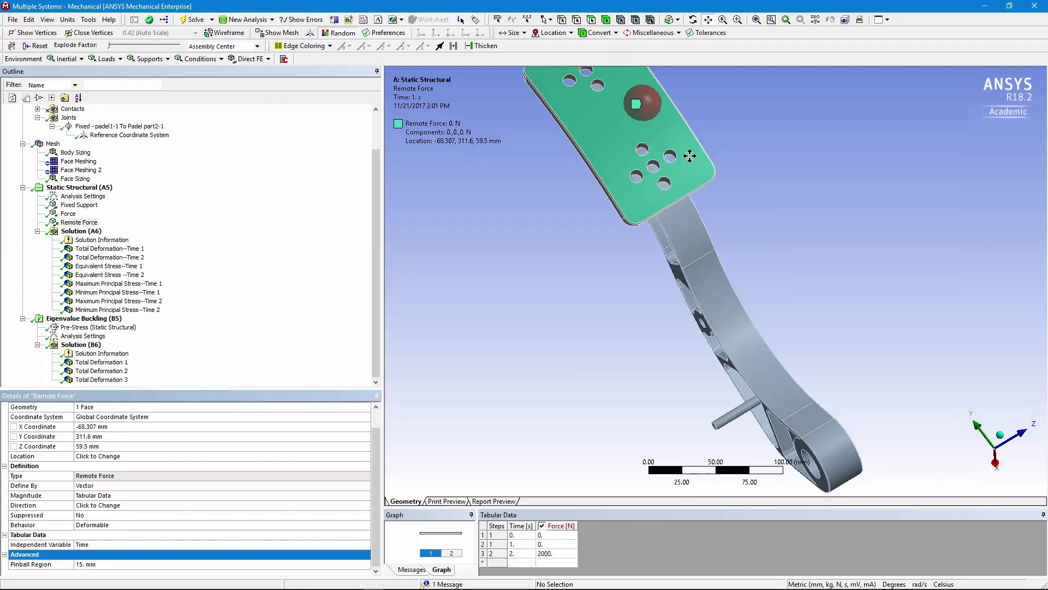
{"action": "middle_click_drag", "start_coordinate": [689, 156], "coordinate": [701, 127]}
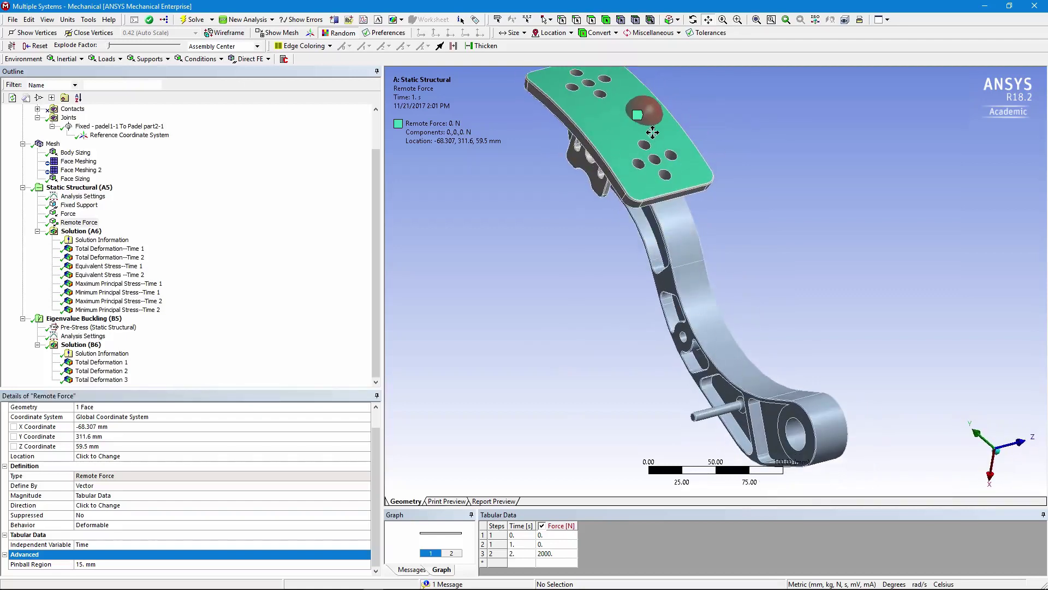
{"action": "mouse_move", "coordinate": [673, 159]}
{"action": "middle_mouse_down"}
{"action": "mouse_move", "coordinate": [682, 139]}
{"action": "mouse_move", "coordinate": [674, 158]}
{"action": "middle_mouse_up"}
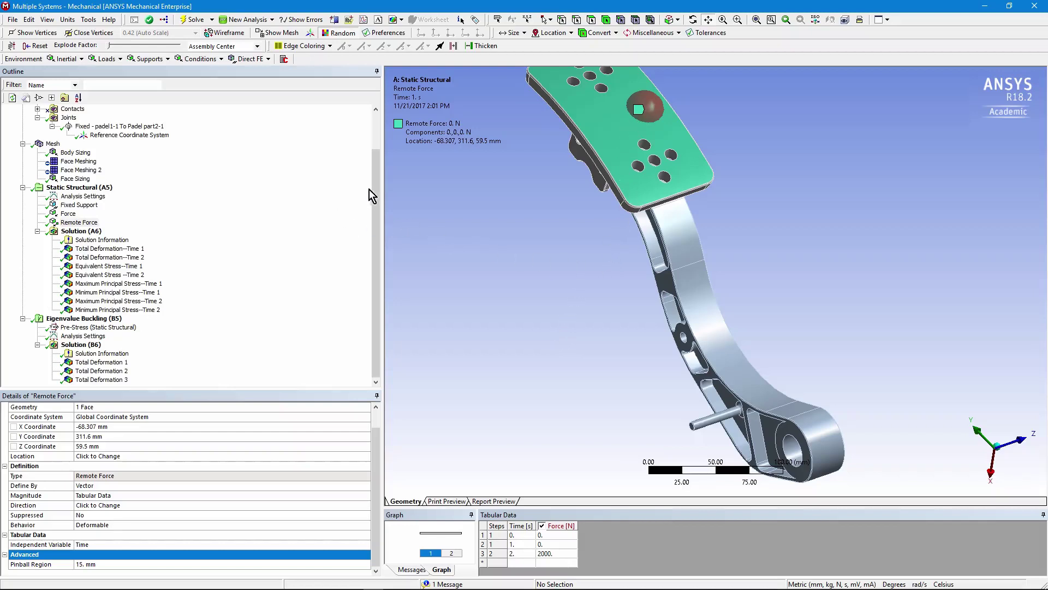
{"action": "mouse_move", "coordinate": [646, 300]}
{"action": "middle_mouse_down"}
{"action": "mouse_move", "coordinate": [719, 262]}
{"action": "mouse_move", "coordinate": [664, 270]}
{"action": "middle_mouse_up"}
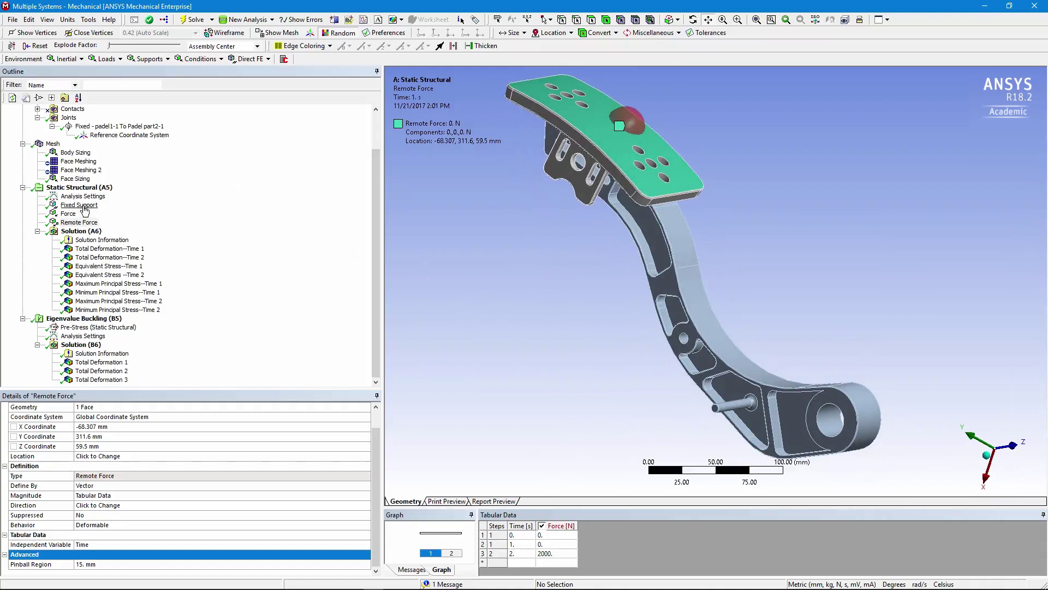
{"action": "left_click", "coordinate": [53, 144]}
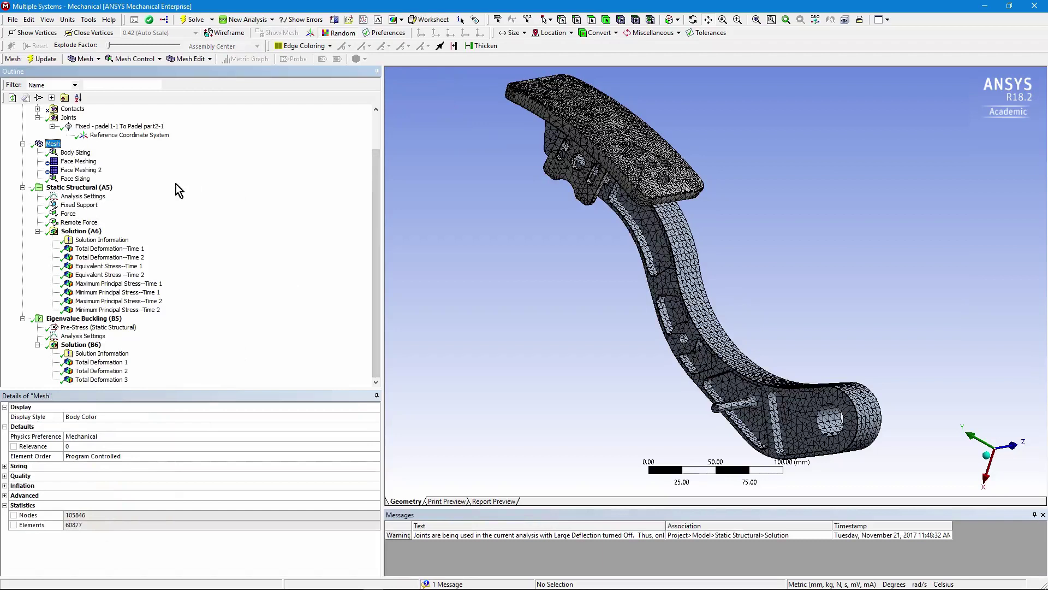
- Animate the Time 1 total deformation (max 1.6447 mm), then show Time 1 von Mises stress (153.4 MPa)
{"action": "left_click", "coordinate": [109, 249]}
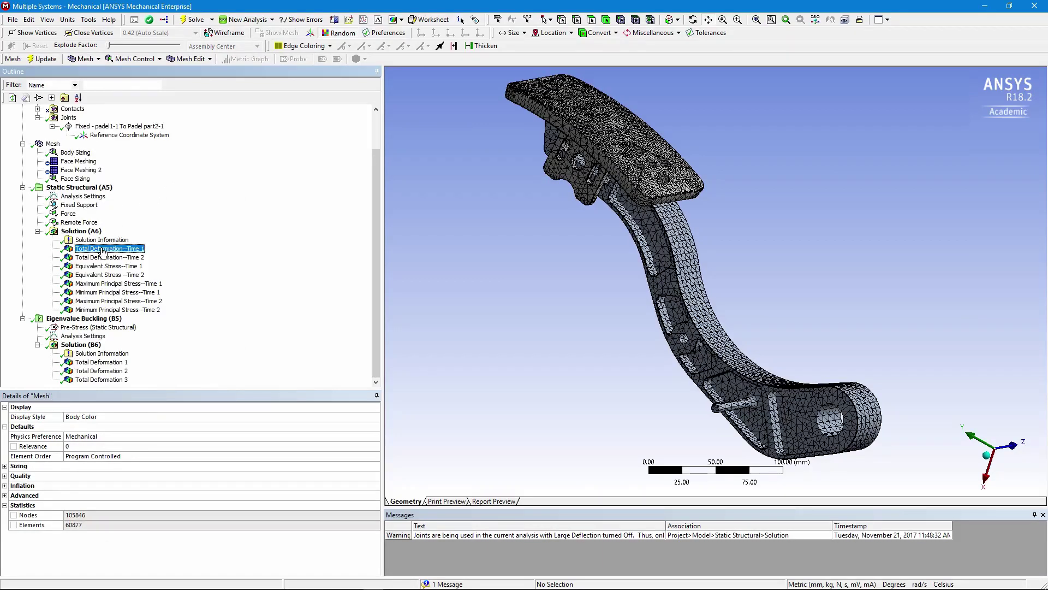
{"action": "mouse_move", "coordinate": [541, 339]}
{"action": "left_mouse_down"}
{"action": "mouse_move", "coordinate": [564, 347]}
{"action": "mouse_move", "coordinate": [523, 337]}
{"action": "mouse_move", "coordinate": [547, 348]}
{"action": "mouse_move", "coordinate": [528, 348]}
{"action": "left_mouse_up"}
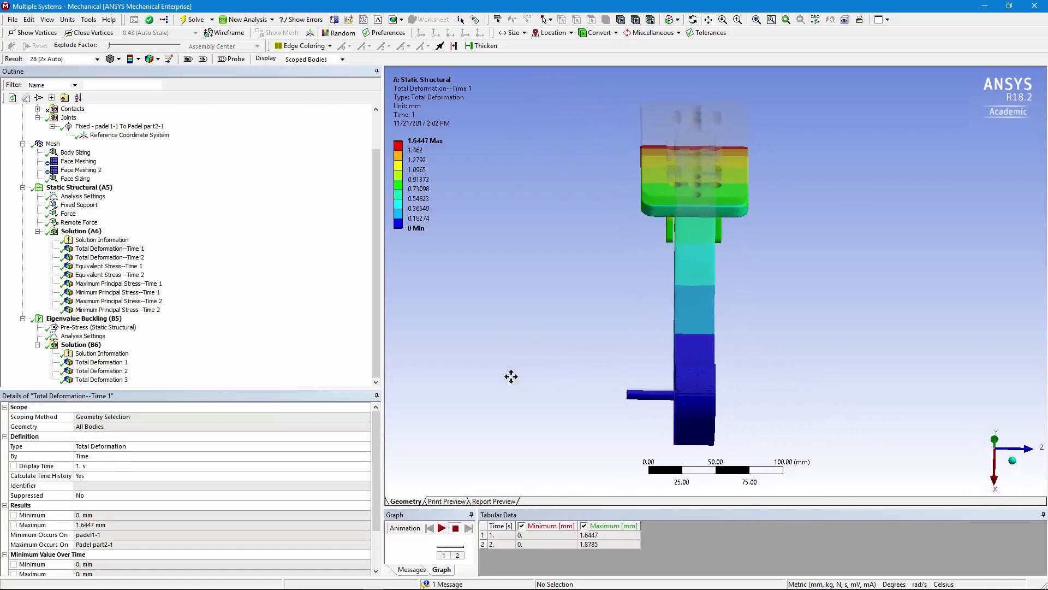
{"action": "left_click", "coordinate": [441, 528]}
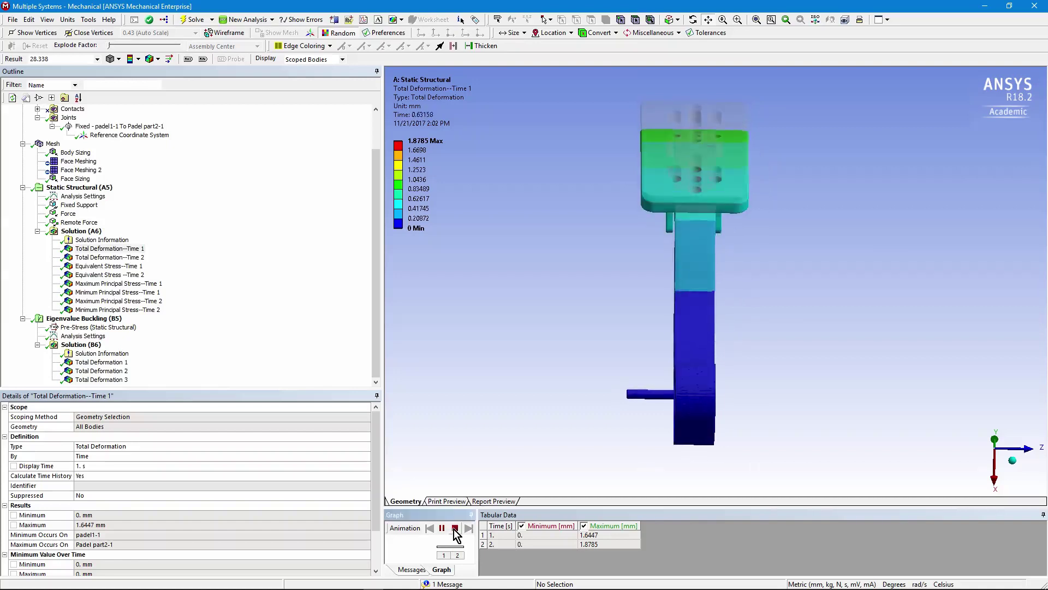
{"action": "left_click", "coordinate": [455, 528]}
{"action": "left_click", "coordinate": [109, 266]}
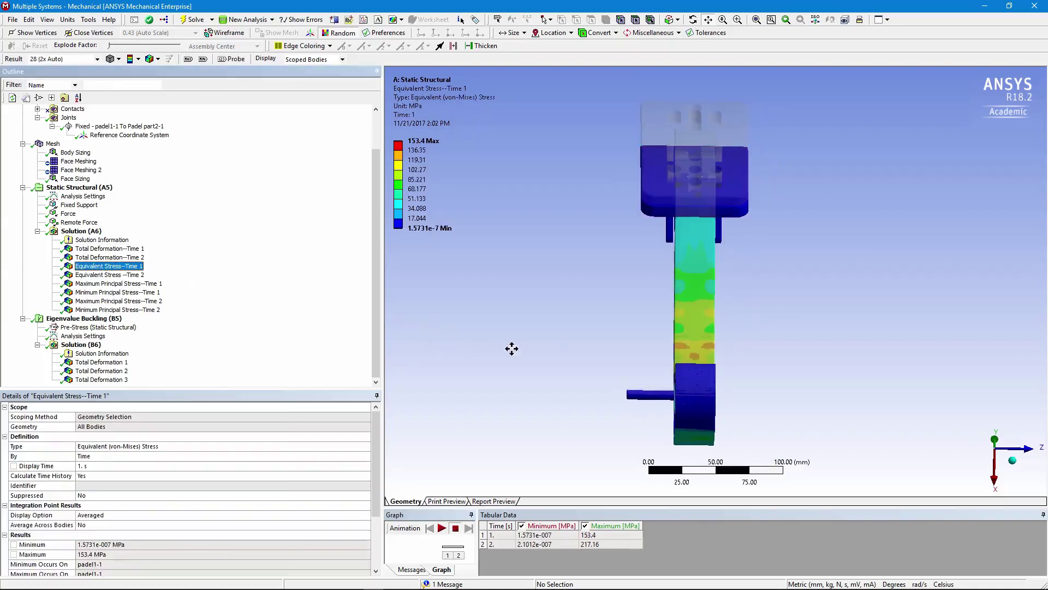
{"action": "mouse_move", "coordinate": [644, 409]}
{"action": "middle_mouse_down"}
{"action": "mouse_move", "coordinate": [837, 409]}
{"action": "mouse_move", "coordinate": [636, 407]}
{"action": "middle_mouse_up"}
{"action": "middle_click_drag", "start_coordinate": [698, 393], "coordinate": [633, 390]}
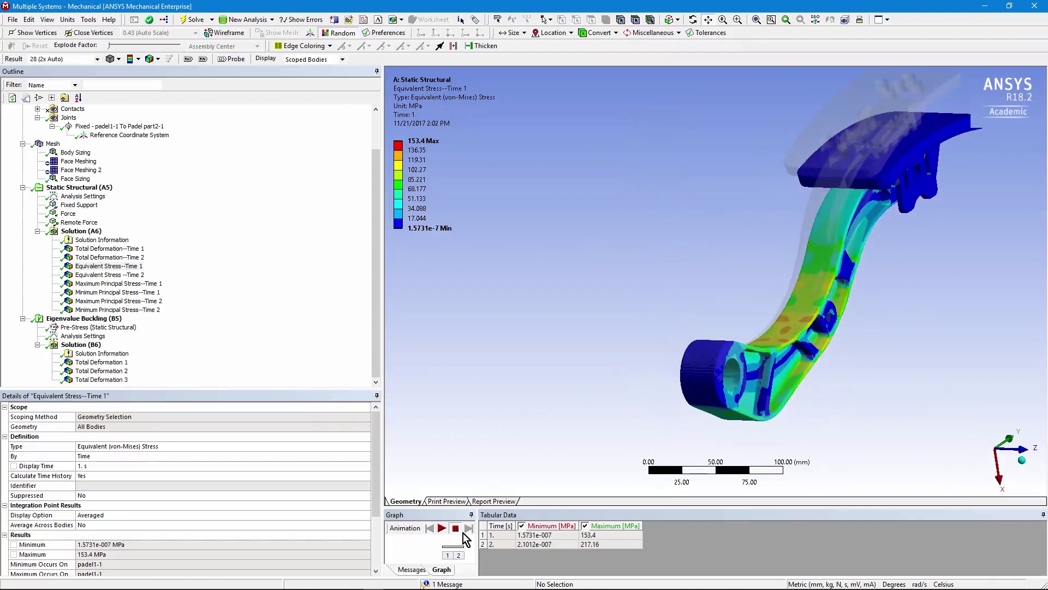
{"action": "left_click", "coordinate": [441, 528]}
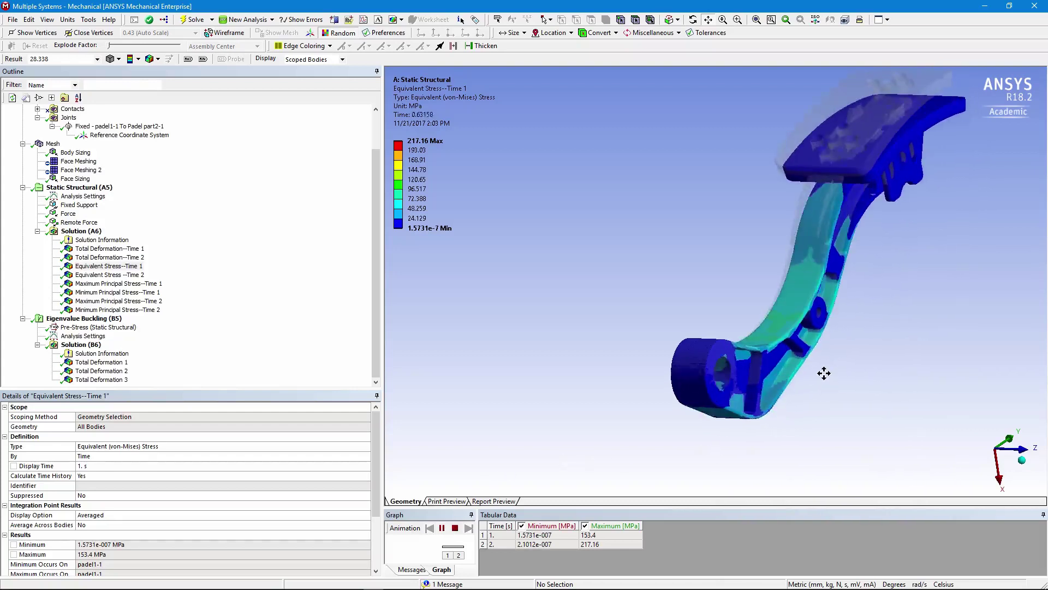
{"action": "middle_click_drag", "start_coordinate": [764, 349], "coordinate": [698, 407]}
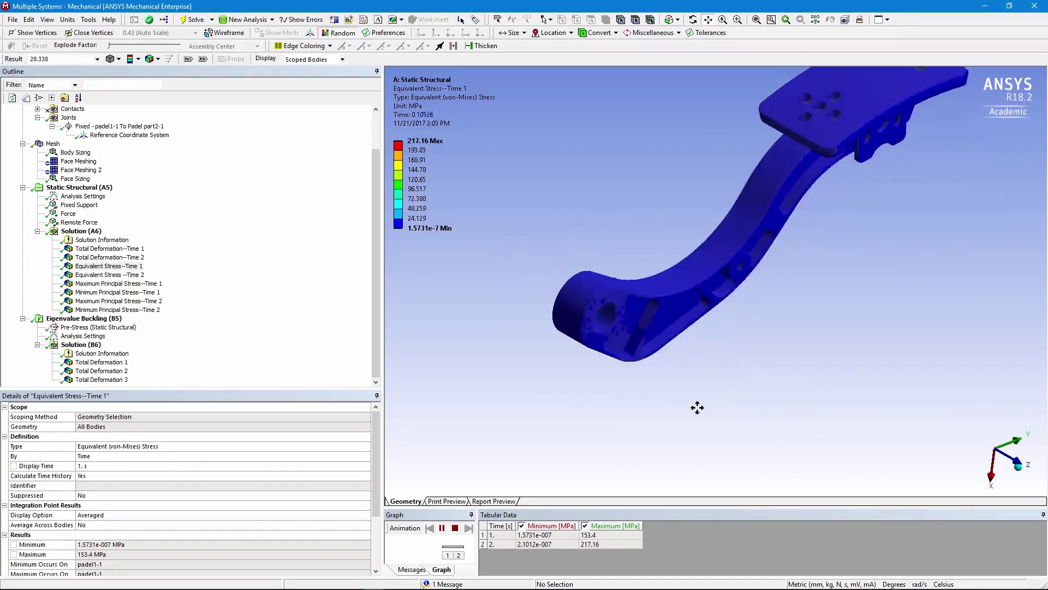
{"action": "left_click", "coordinate": [454, 527]}
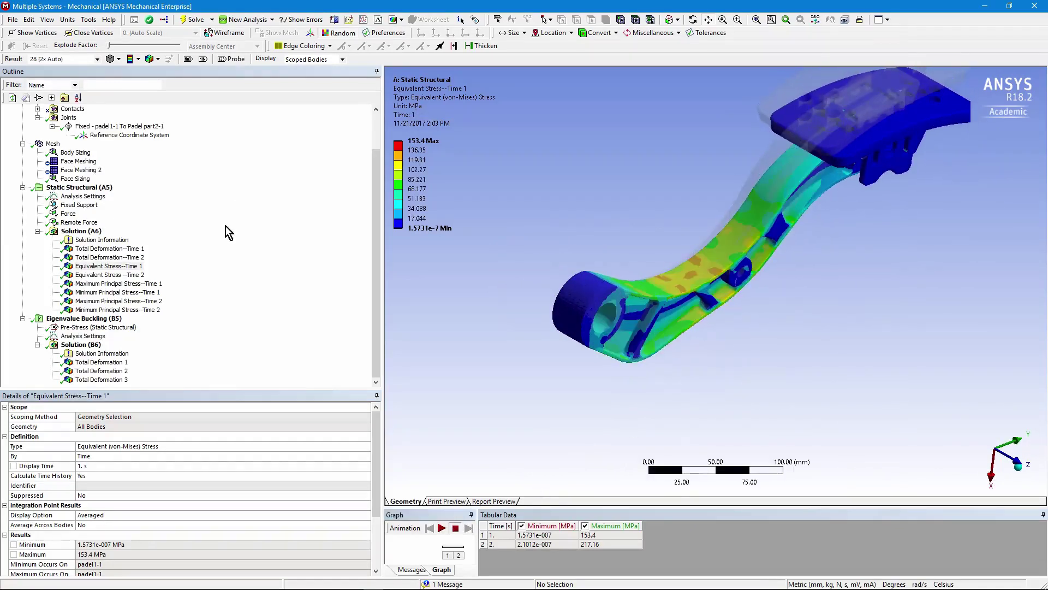
- Show the Time 1 maximum principal stress and view the pad's top face
{"action": "left_click", "coordinate": [106, 284]}
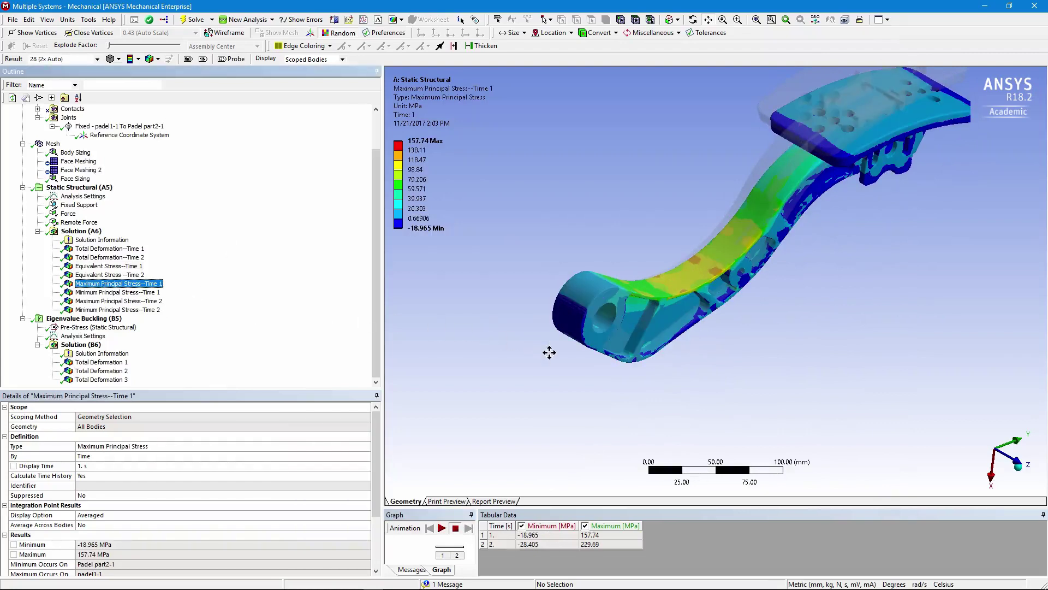
{"action": "middle_click_drag", "start_coordinate": [549, 352], "coordinate": [700, 367]}
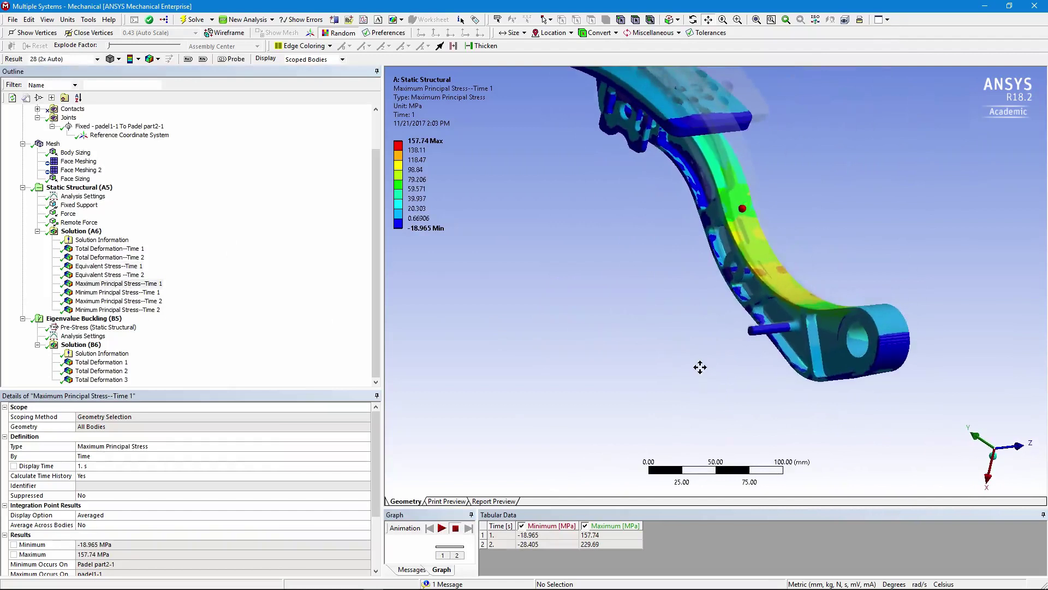
{"action": "scroll", "coordinate": [693, 355], "scroll_direction": "down", "scroll_amount": 3}
{"action": "middle_click_drag", "start_coordinate": [700, 271], "coordinate": [645, 283]}
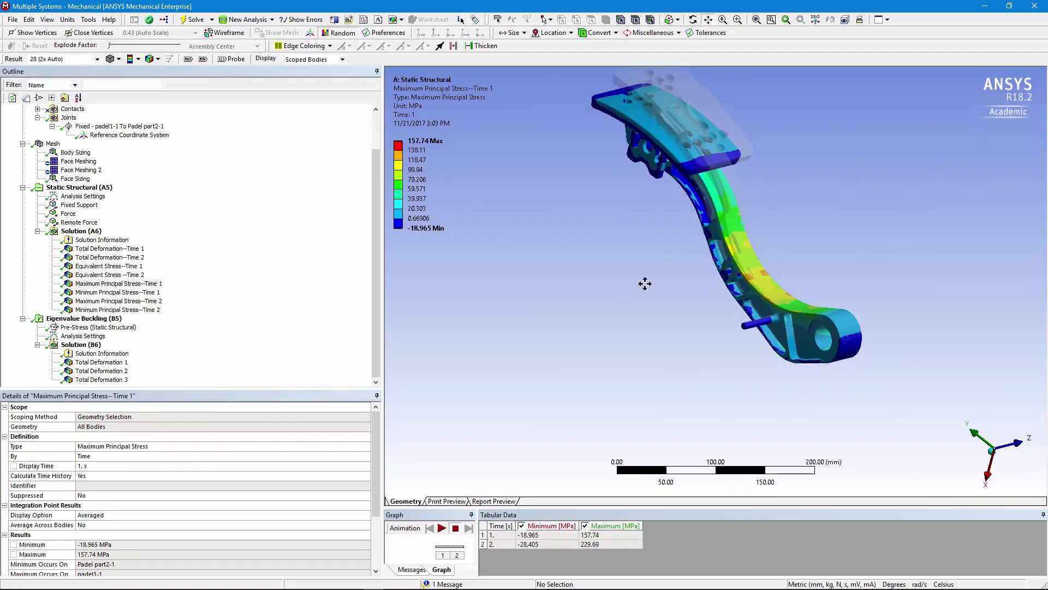
- Show the Time 1 minimum principal stress (-126.34 to 15.199 MPa) from several sides
{"action": "left_click", "coordinate": [111, 294]}
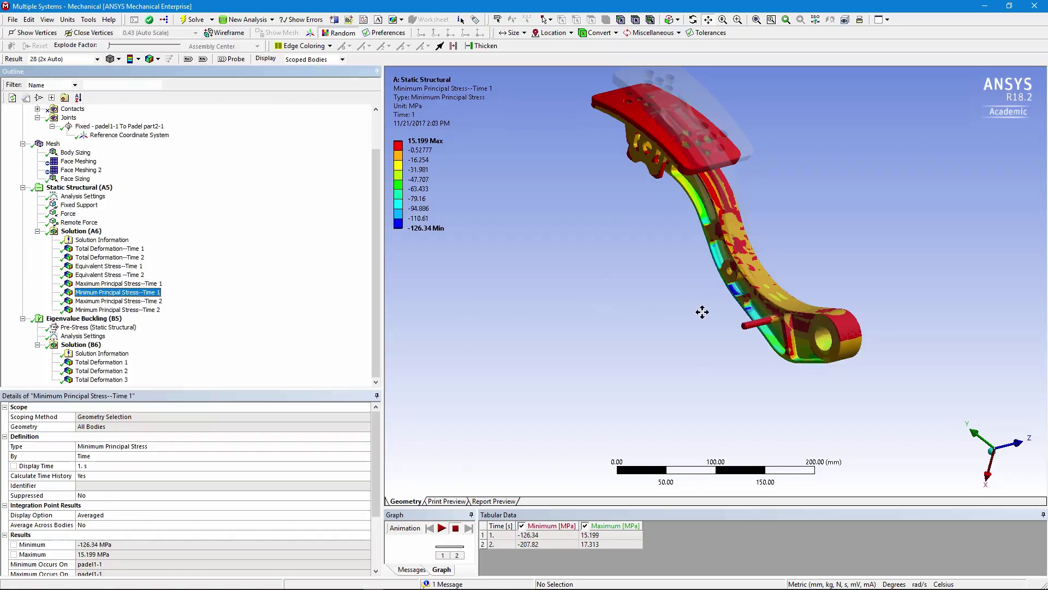
{"action": "middle_click_drag", "start_coordinate": [702, 312], "coordinate": [686, 253]}
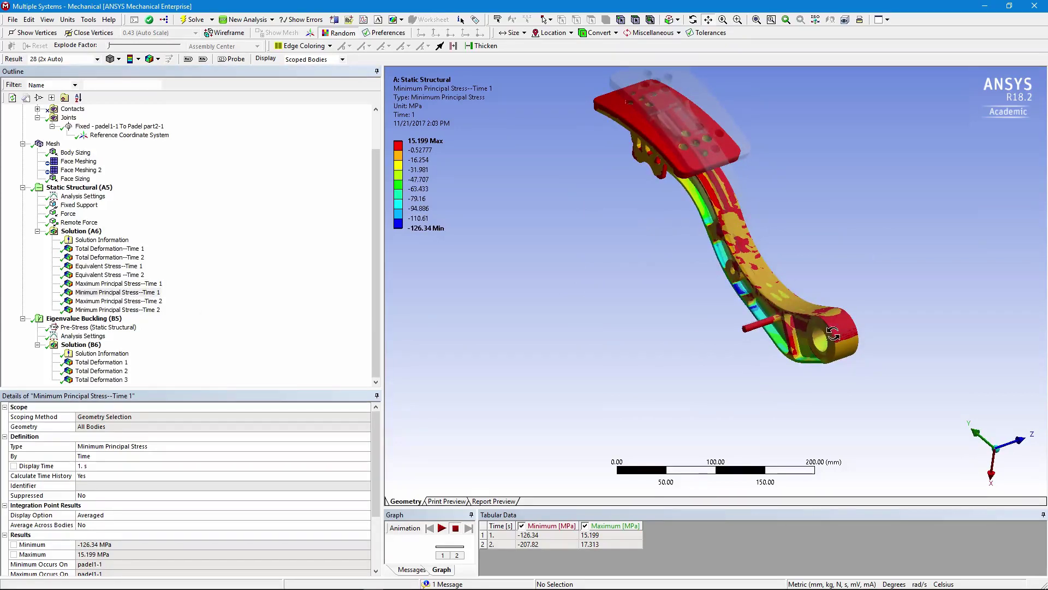
{"action": "middle_click_drag", "start_coordinate": [833, 334], "coordinate": [850, 276]}
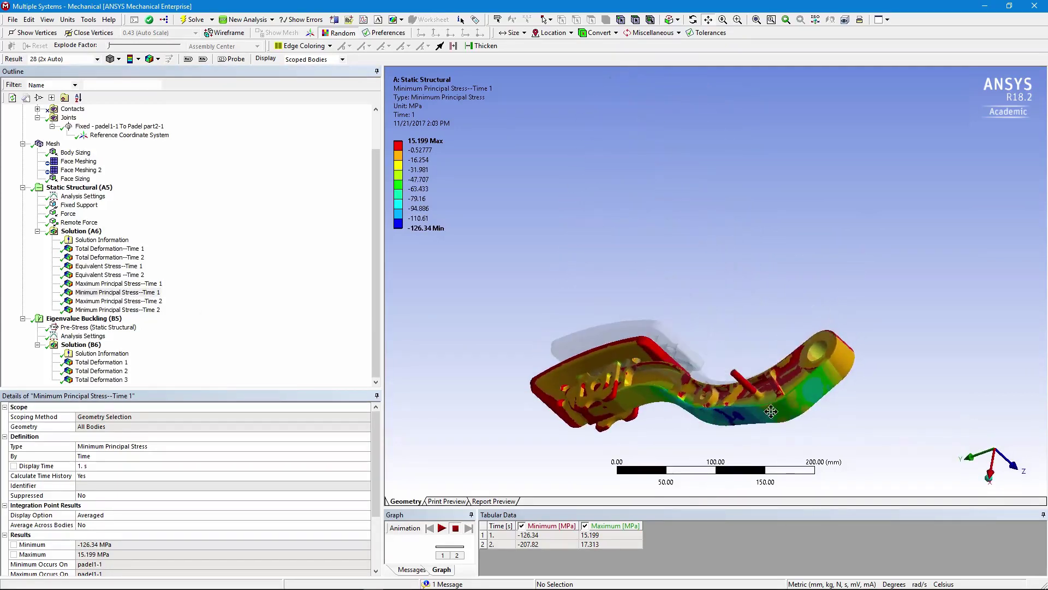
{"action": "middle_click_drag", "start_coordinate": [753, 416], "coordinate": [762, 345]}
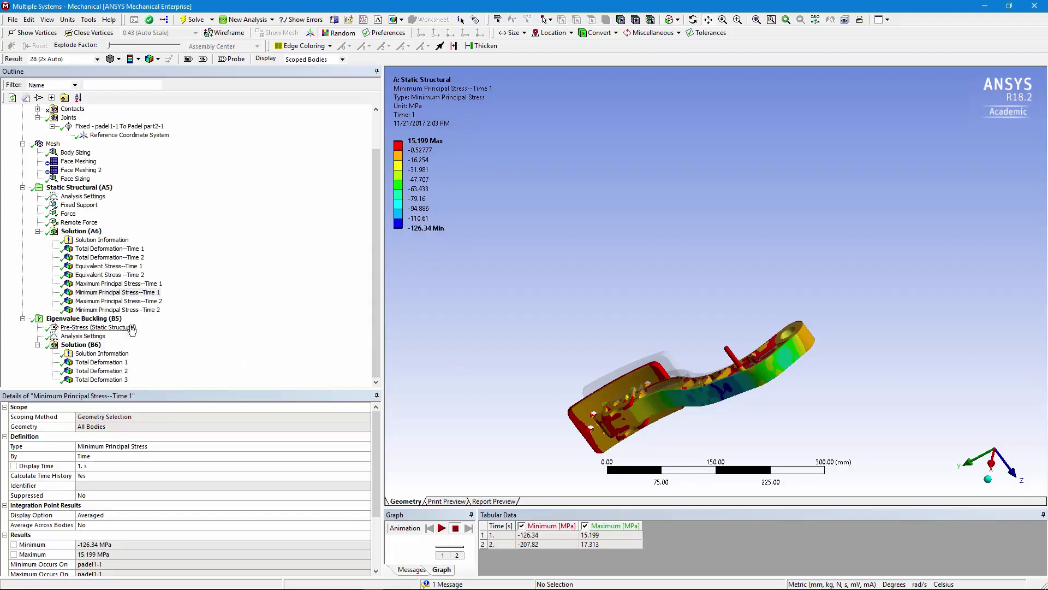
- Show the Time 2 minimum principal stress (-207.82 to 17.313 MPa) with the whole pedal fitted in view
{"action": "left_click", "coordinate": [117, 310]}
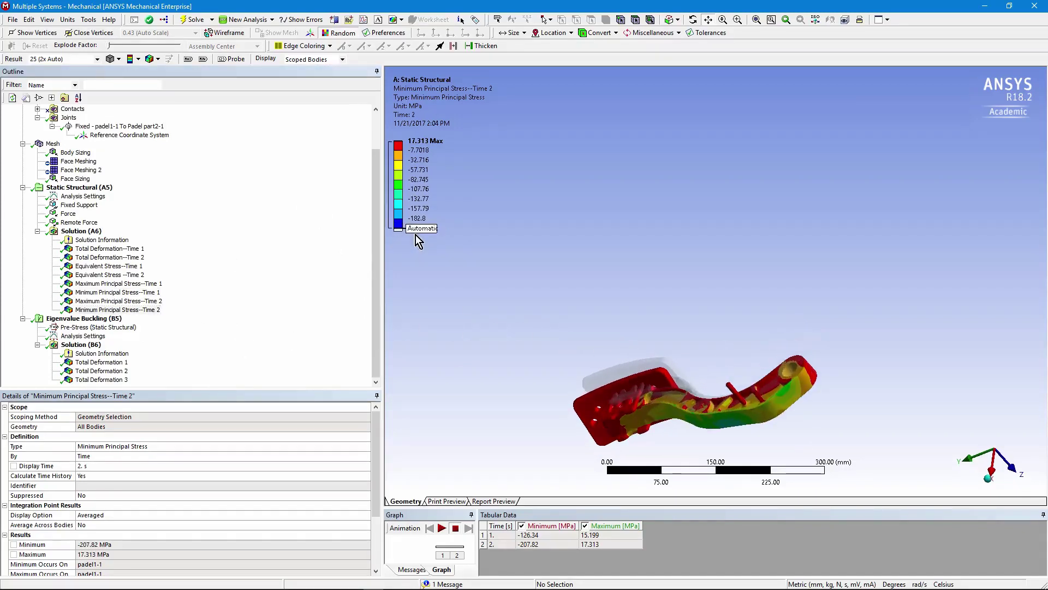
{"action": "middle_click_drag", "start_coordinate": [721, 422], "coordinate": [556, 394]}
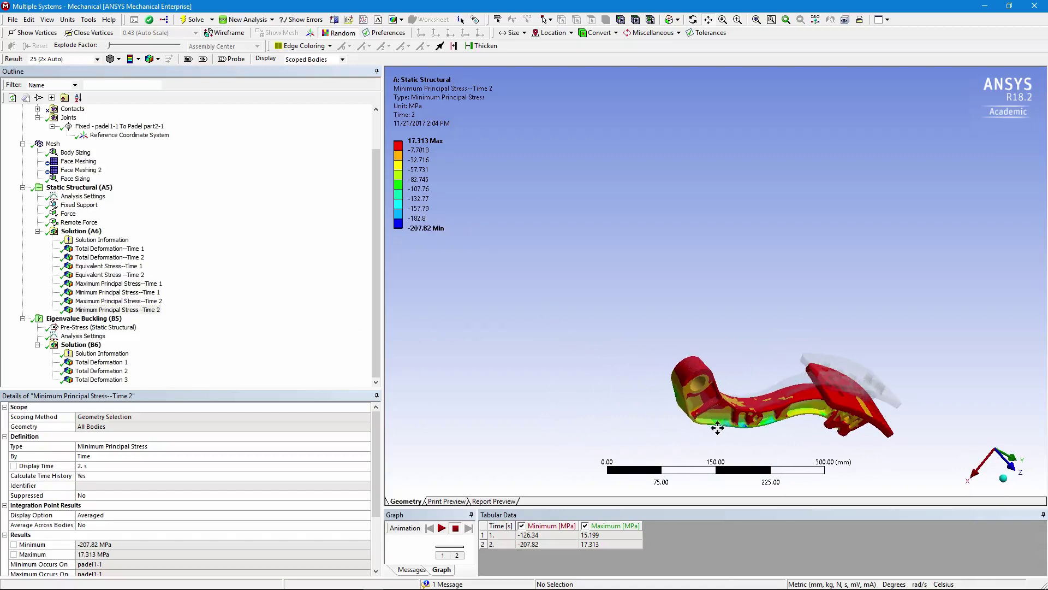
{"action": "middle_click_drag", "start_coordinate": [717, 427], "coordinate": [709, 427]}
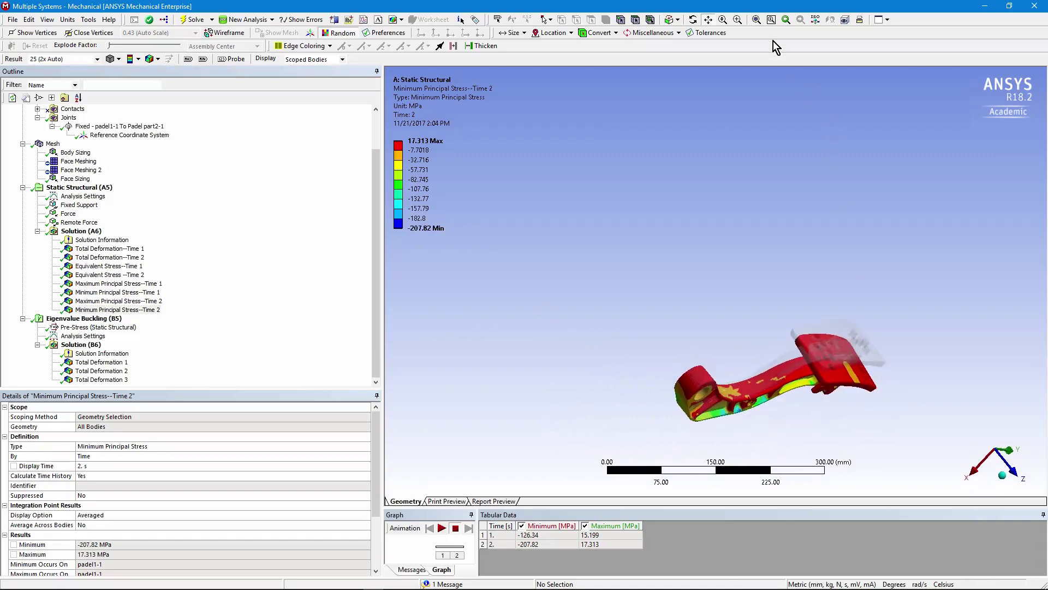
{"action": "left_click", "coordinate": [758, 21]}
{"action": "scroll", "coordinate": [722, 221], "scroll_direction": "up", "scroll_amount": 3}
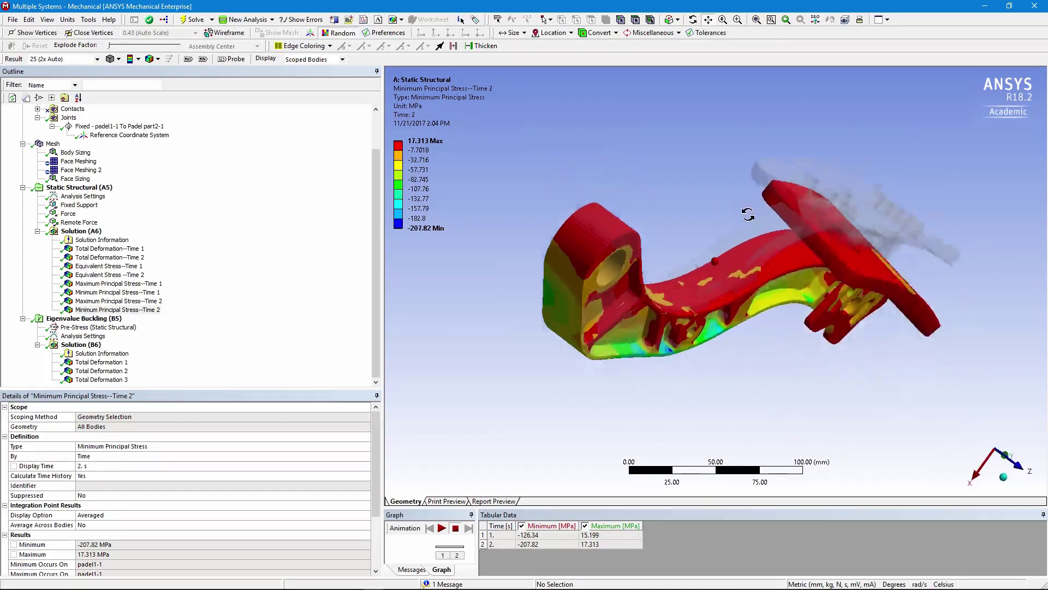
{"action": "left_click", "coordinate": [379, 284]}
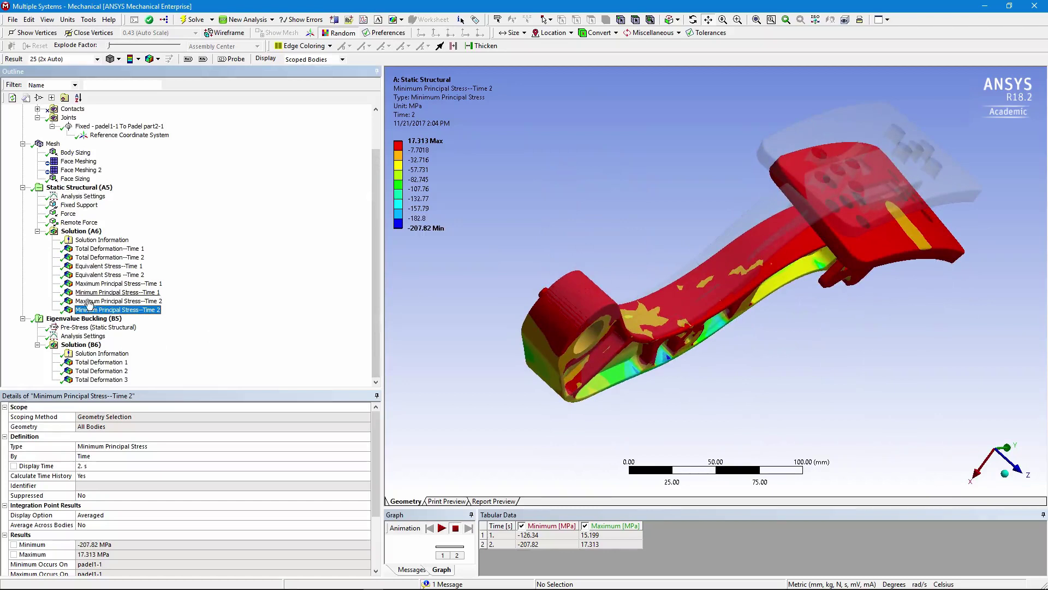
- Check the buckling pre-stress from the static last step and its 3-mode analysis settings
{"action": "left_click", "coordinate": [90, 319]}
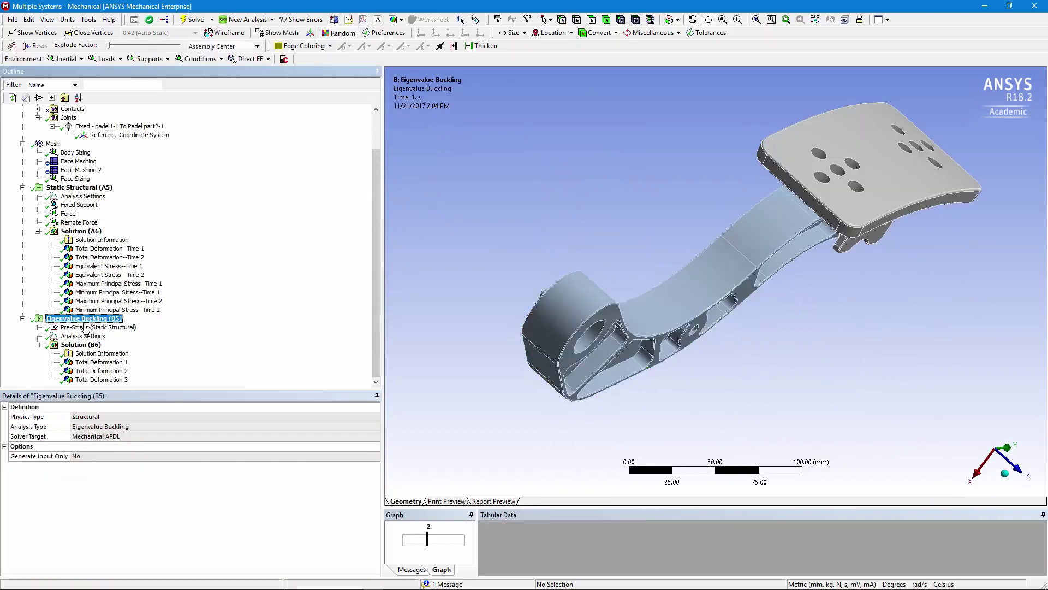
{"action": "left_click", "coordinate": [85, 327]}
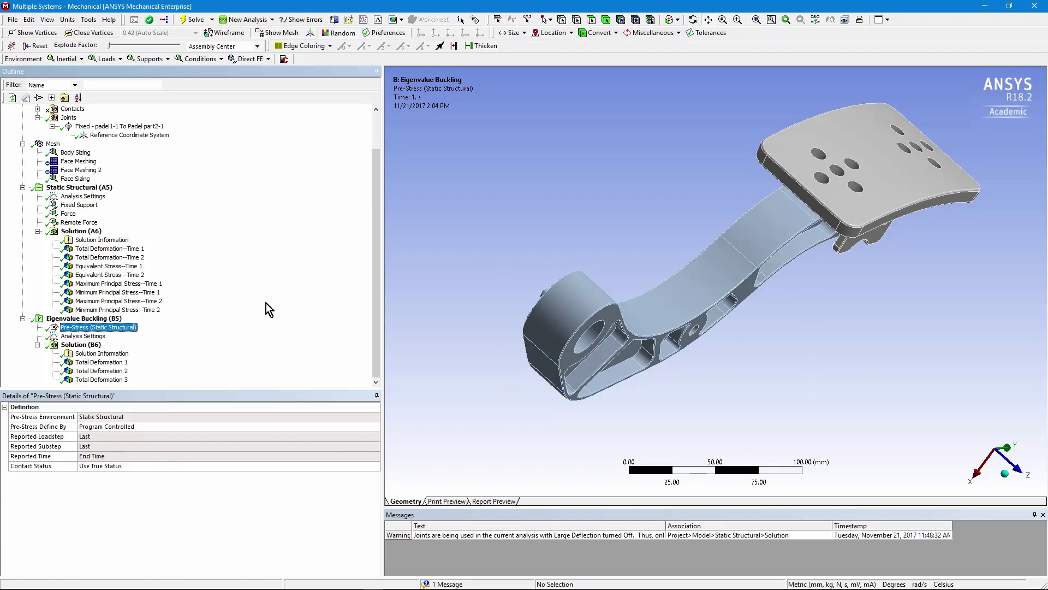
{"action": "left_click", "coordinate": [93, 335]}
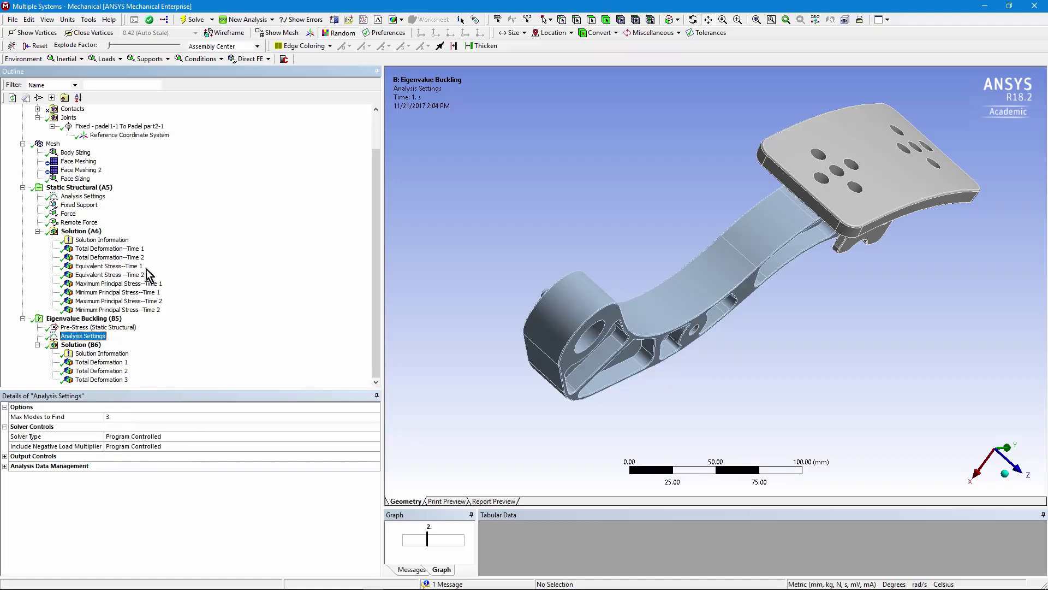
- Enlarge the load-multiplier graph and display buckling mode 2 (multiplier 37.627, max 1.0312 mm)
{"action": "left_click", "coordinate": [87, 344]}
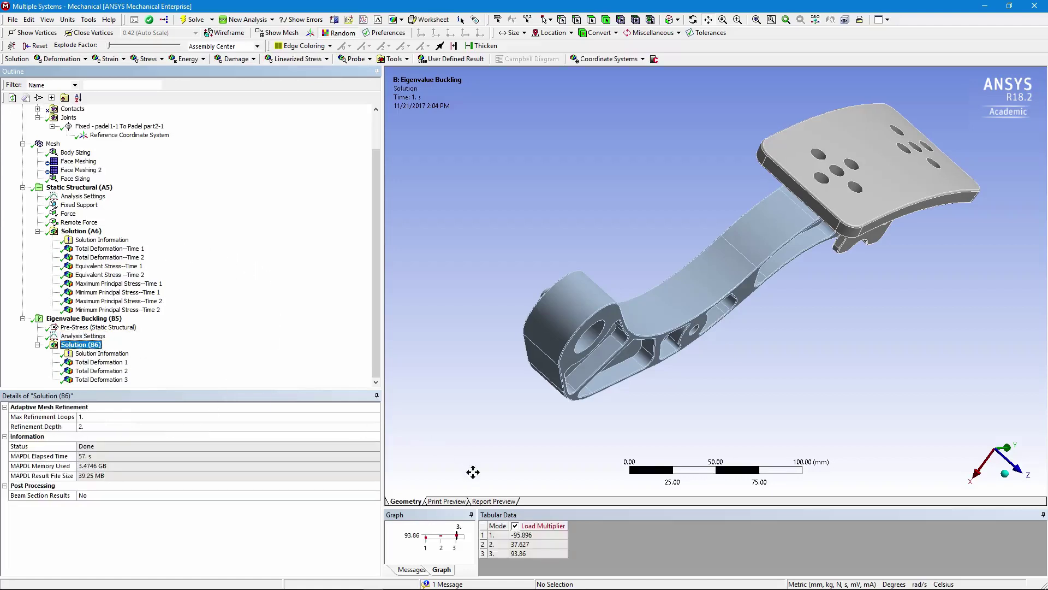
{"action": "left_click_drag", "start_coordinate": [490, 506], "coordinate": [471, 433]}
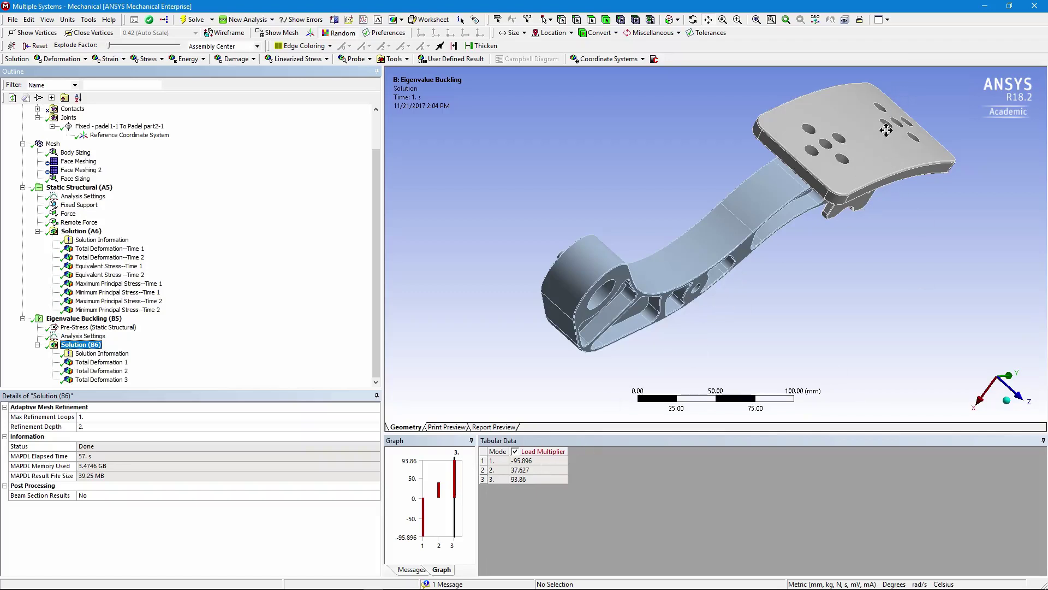
{"action": "middle_click_drag", "start_coordinate": [808, 274], "coordinate": [775, 177]}
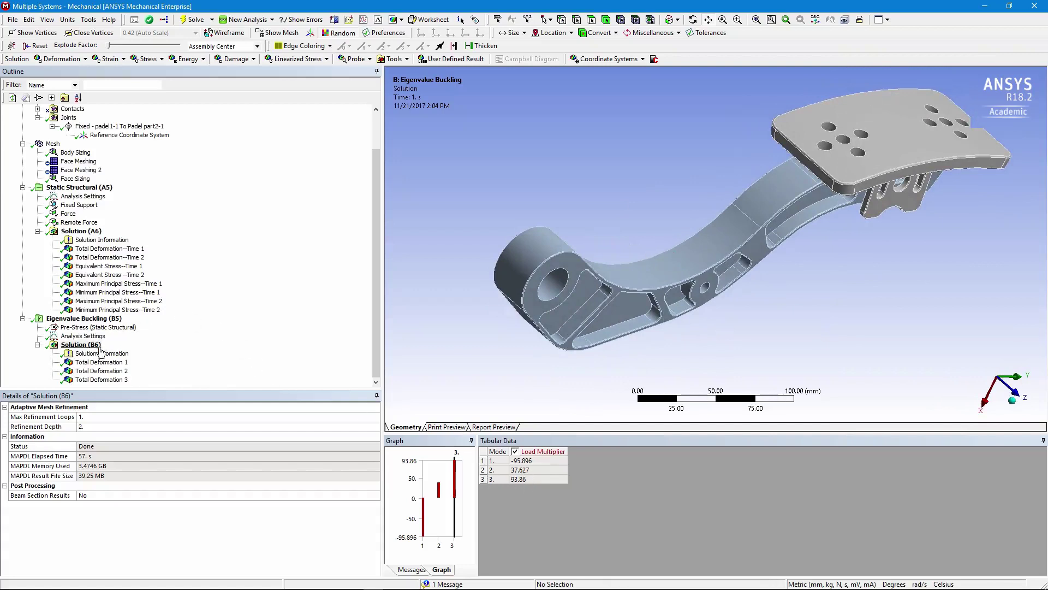
{"action": "left_click", "coordinate": [101, 371]}
{"action": "middle_click_drag", "start_coordinate": [470, 322], "coordinate": [551, 326]}
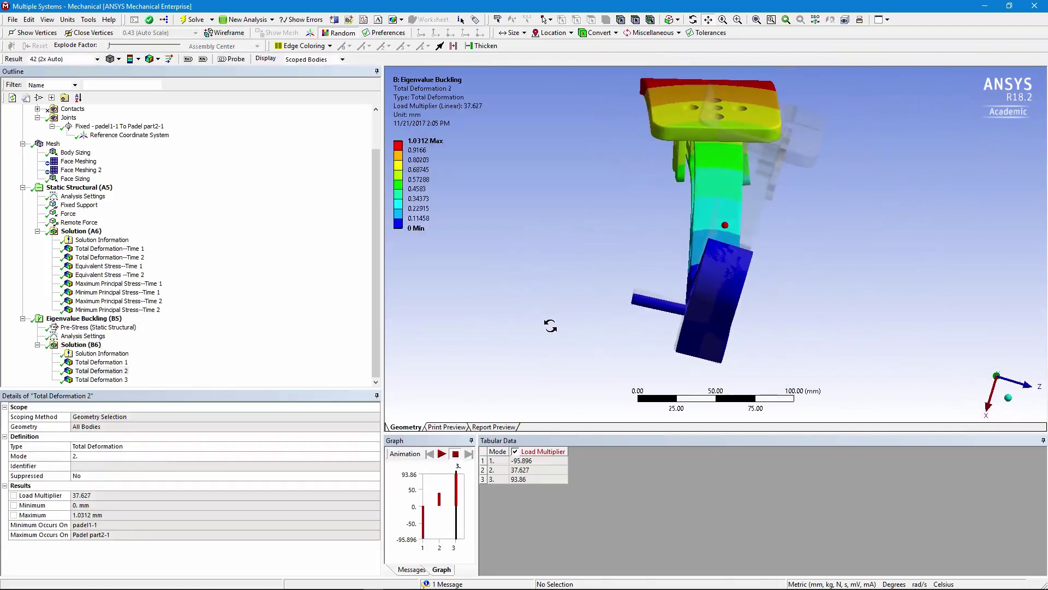
- Animate buckling mode 2 (multiplier 37.627) while viewing the pedal upright and from oblique angles
{"action": "left_click_drag", "start_coordinate": [571, 241], "coordinate": [748, 344]}
{"action": "middle_click_drag", "start_coordinate": [749, 344], "coordinate": [736, 80]}
{"action": "middle_click_drag", "start_coordinate": [854, 314], "coordinate": [815, 355]}
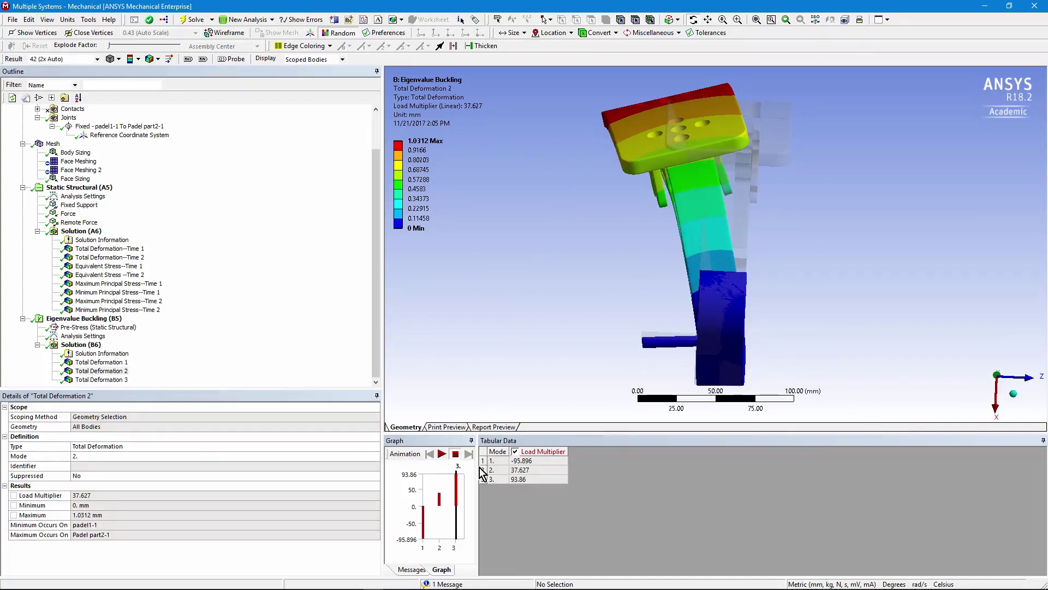
{"action": "left_click", "coordinate": [442, 453]}
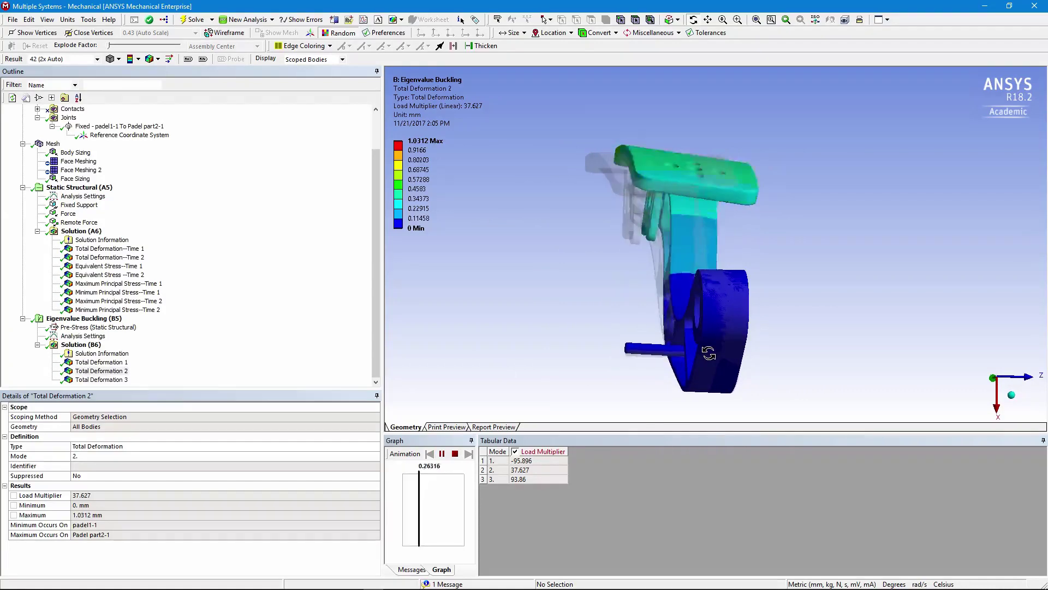
{"action": "left_click_drag", "start_coordinate": [702, 349], "coordinate": [680, 362]}
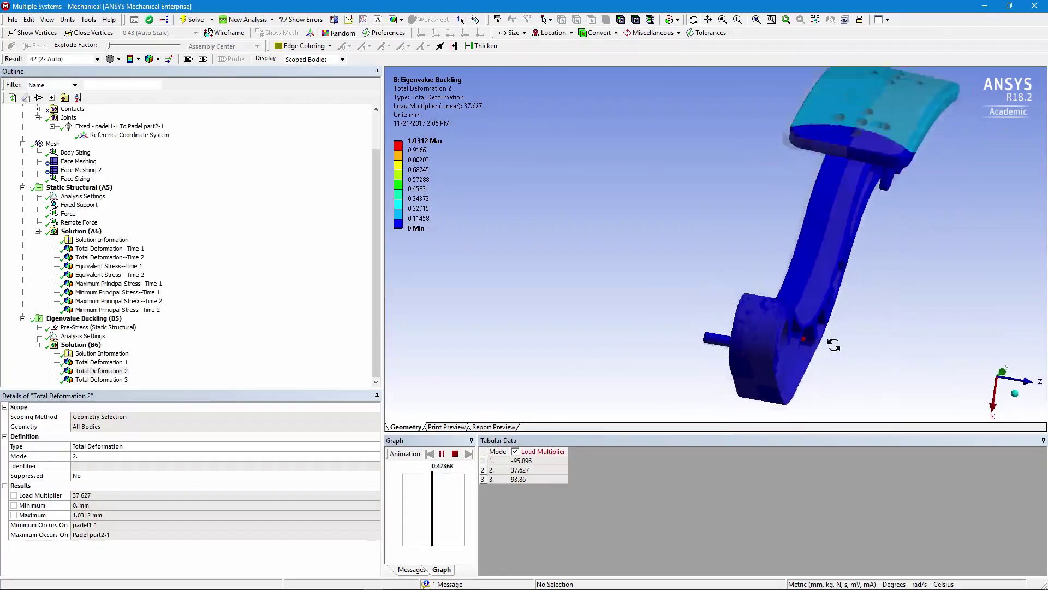
{"action": "left_click_drag", "start_coordinate": [790, 333], "coordinate": [923, 184]}
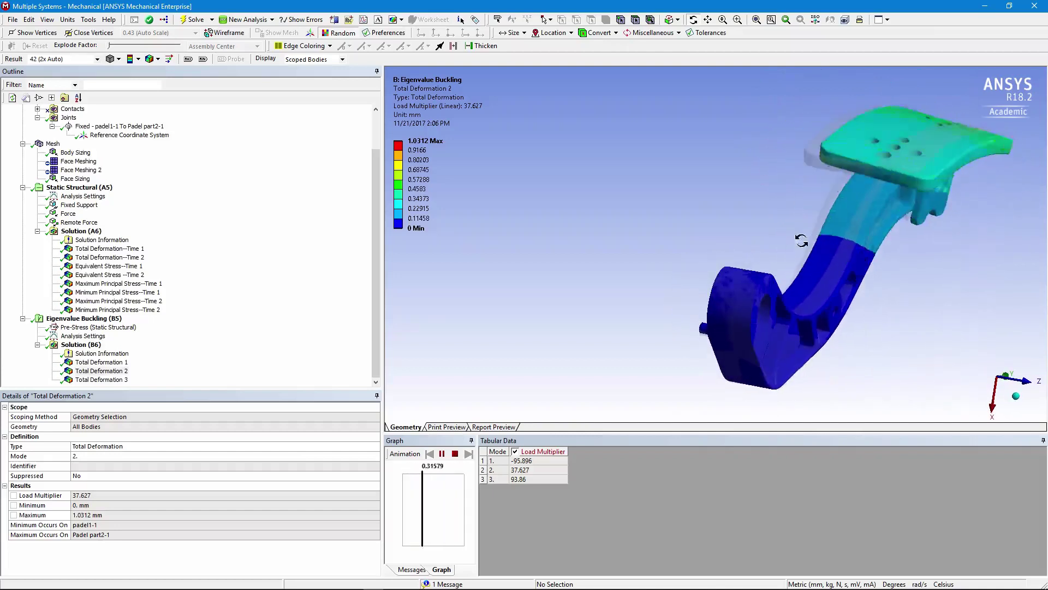
- Animate buckling mode 3 (multiplier 93.86), then show Time 2 von Mises stress peaking at 217.16 MPa
{"action": "left_click", "coordinate": [455, 454]}
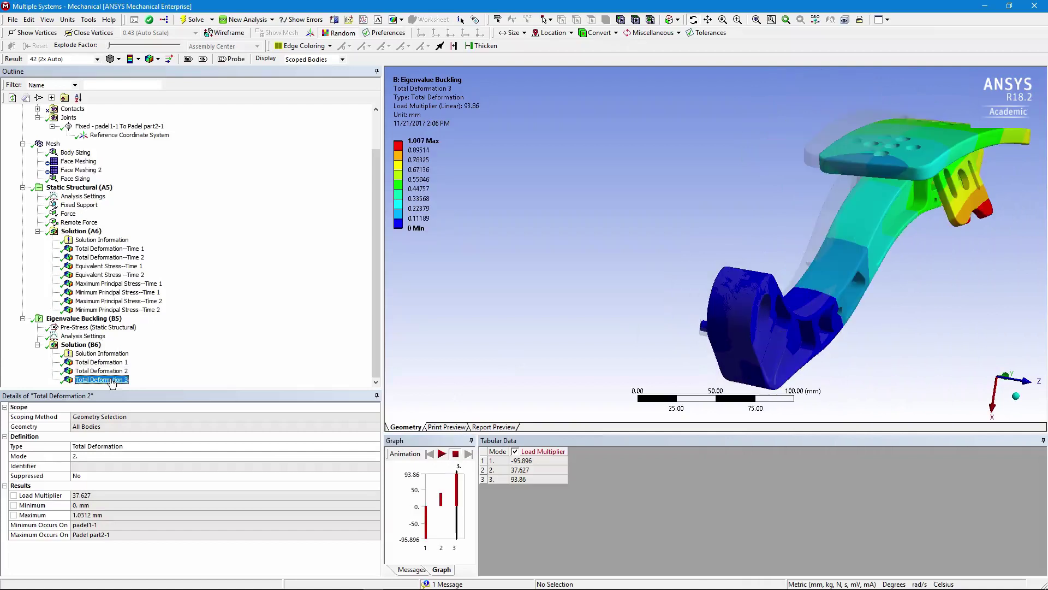
{"action": "left_click", "coordinate": [101, 379]}
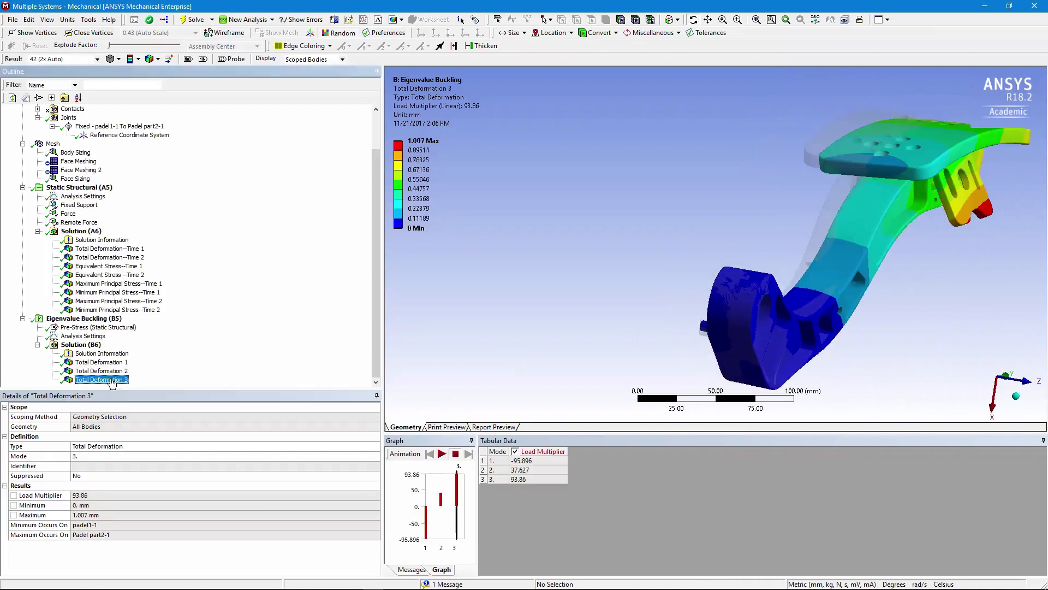
{"action": "left_click", "coordinate": [442, 454]}
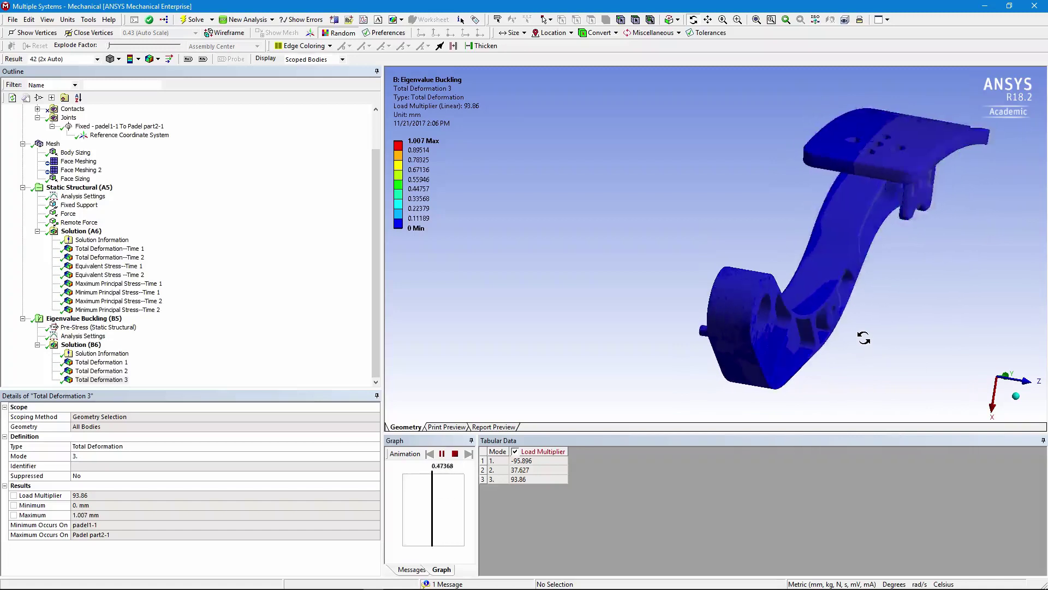
{"action": "left_click", "coordinate": [456, 458]}
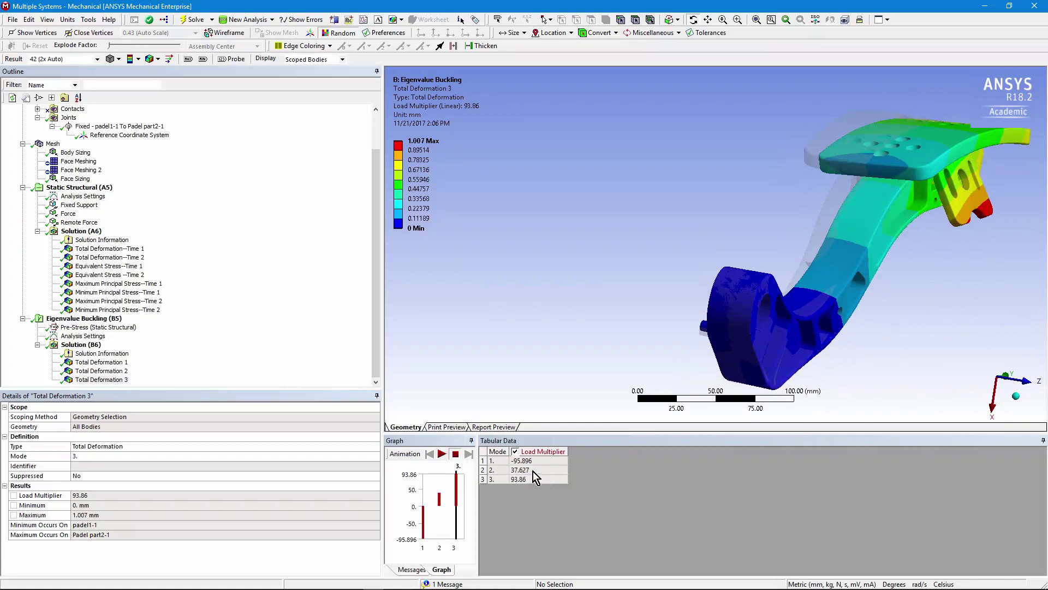
{"action": "left_click", "coordinate": [375, 256]}
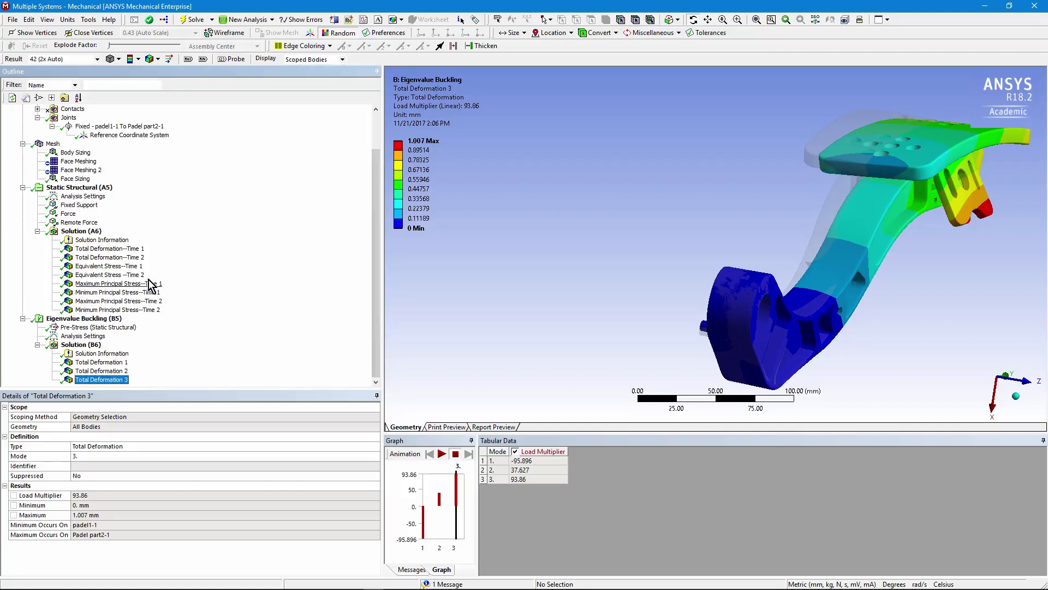
{"action": "left_click", "coordinate": [109, 275]}
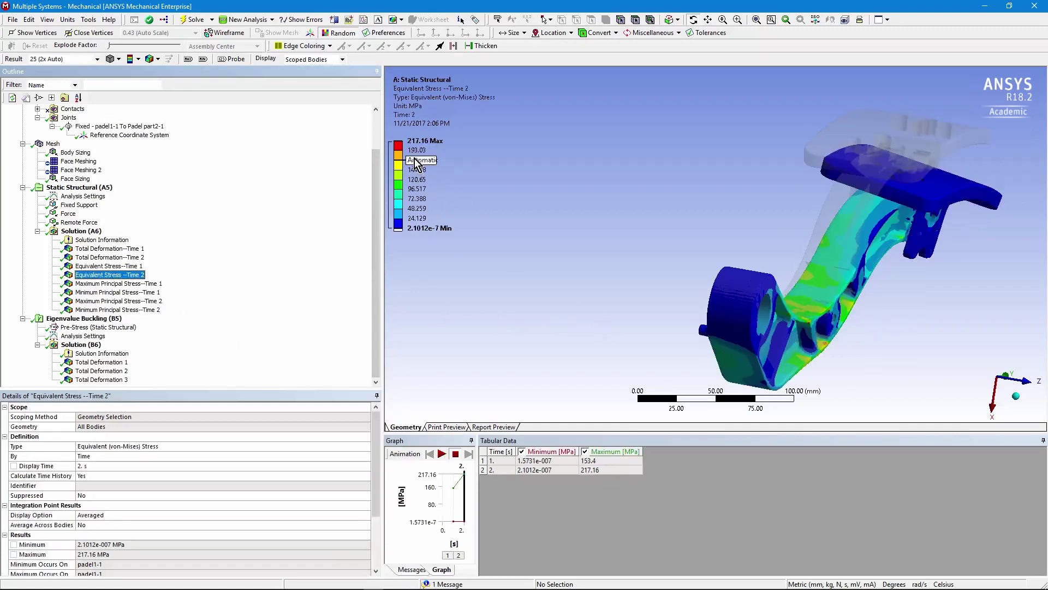
- Display the Fixed joint linking padel1-1 to Padel part2-1, rotating the model to view it
{"action": "left_click_drag", "start_coordinate": [721, 356], "coordinate": [826, 348]}
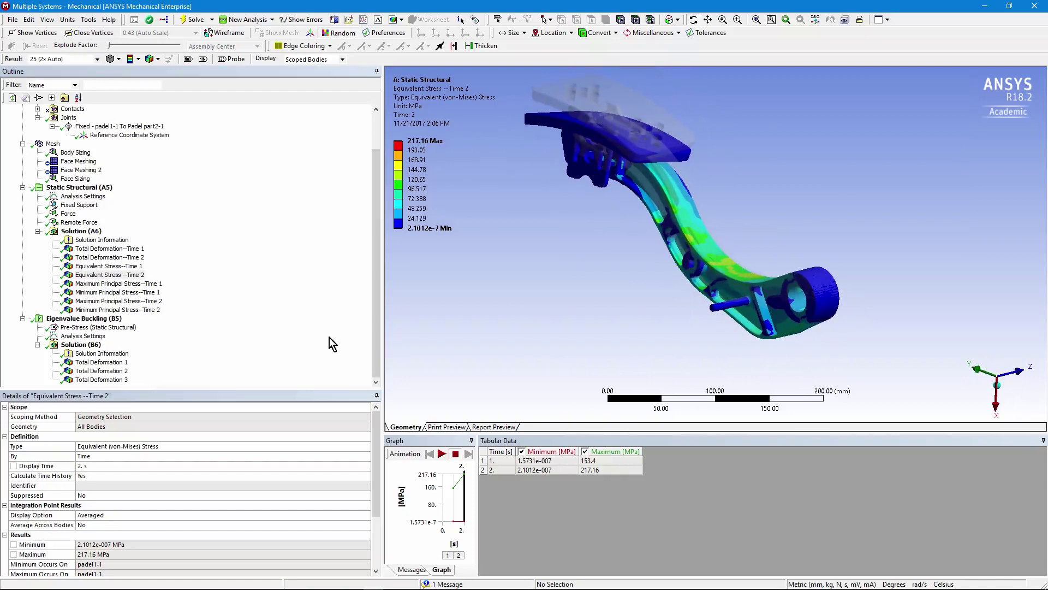
{"action": "left_click", "coordinate": [52, 144]}
{"action": "mouse_move", "coordinate": [565, 277]}
{"action": "left_mouse_down"}
{"action": "mouse_move", "coordinate": [588, 274]}
{"action": "mouse_move", "coordinate": [569, 279]}
{"action": "left_mouse_up"}
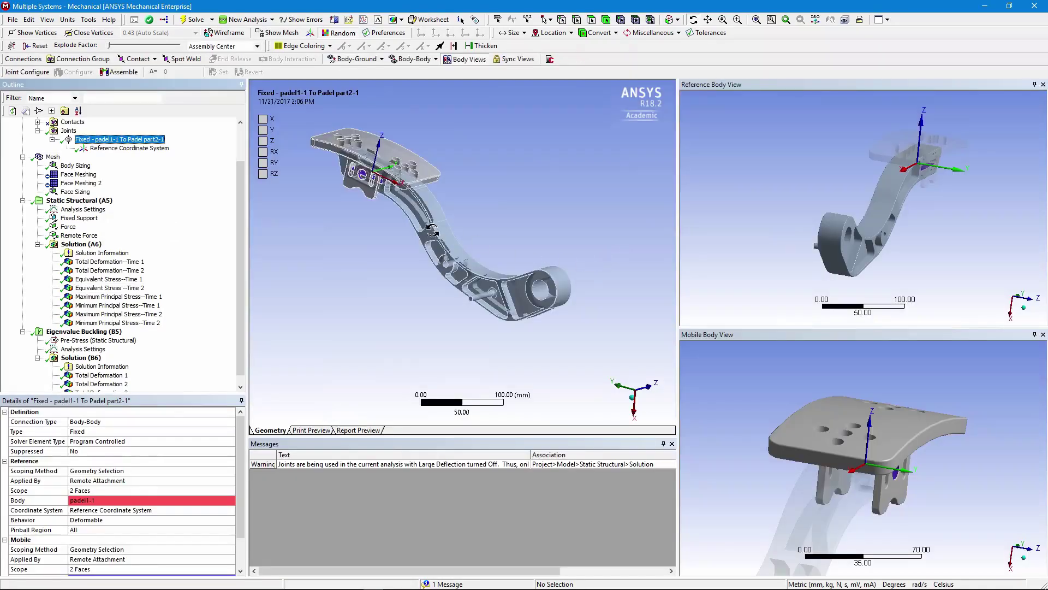
- Zoom and orbit around the joint faces, then review the 2000 N force on the pad face
{"action": "right_click_drag", "start_coordinate": [423, 204], "coordinate": [328, 138]}
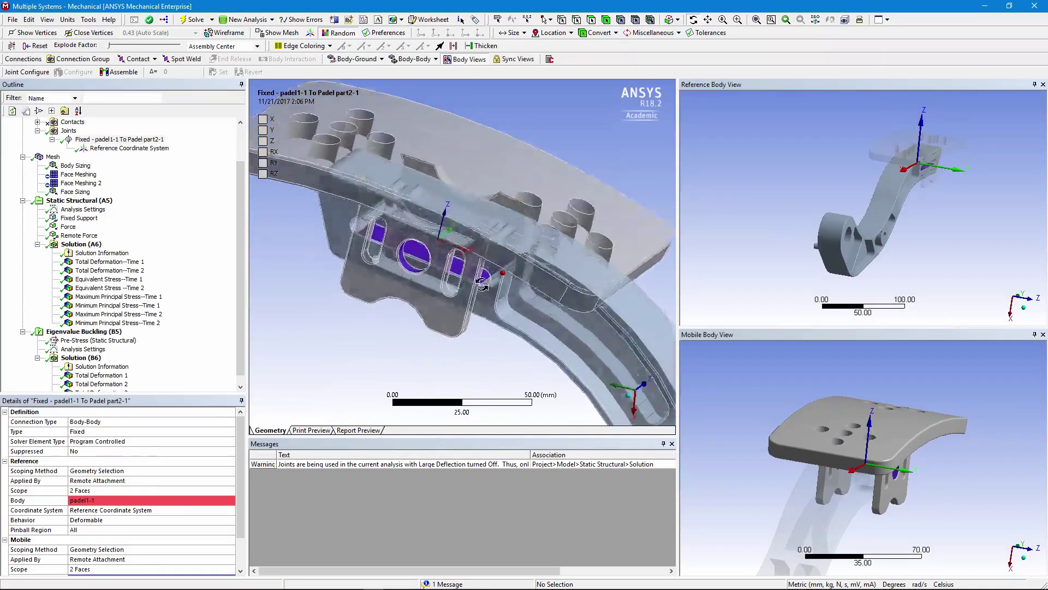
{"action": "mouse_move", "coordinate": [482, 282]}
{"action": "left_mouse_down"}
{"action": "mouse_move", "coordinate": [510, 253]}
{"action": "mouse_move", "coordinate": [470, 287]}
{"action": "left_mouse_up"}
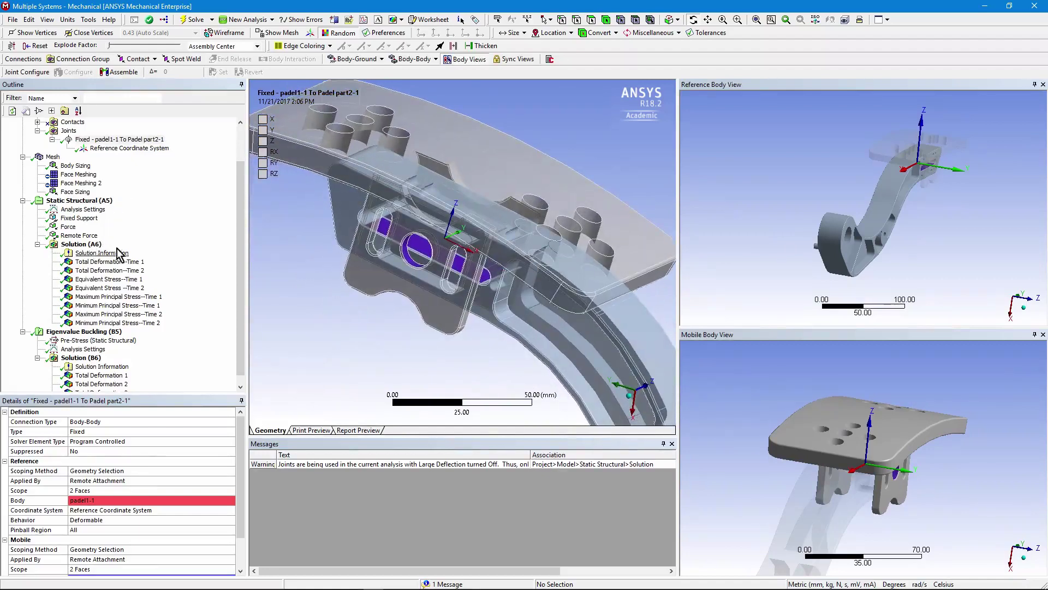
{"action": "left_click", "coordinate": [68, 227]}
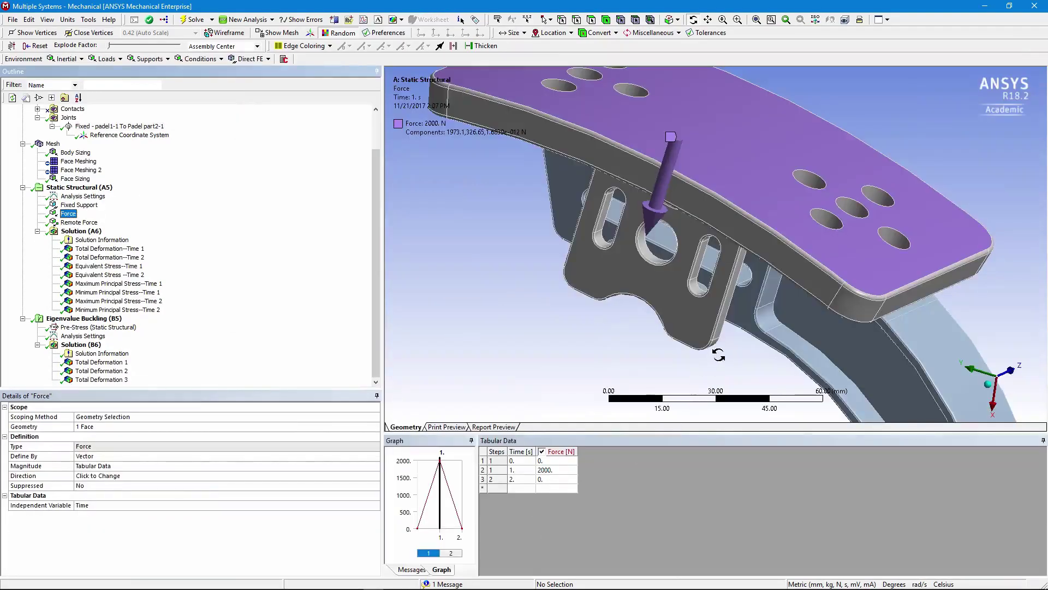